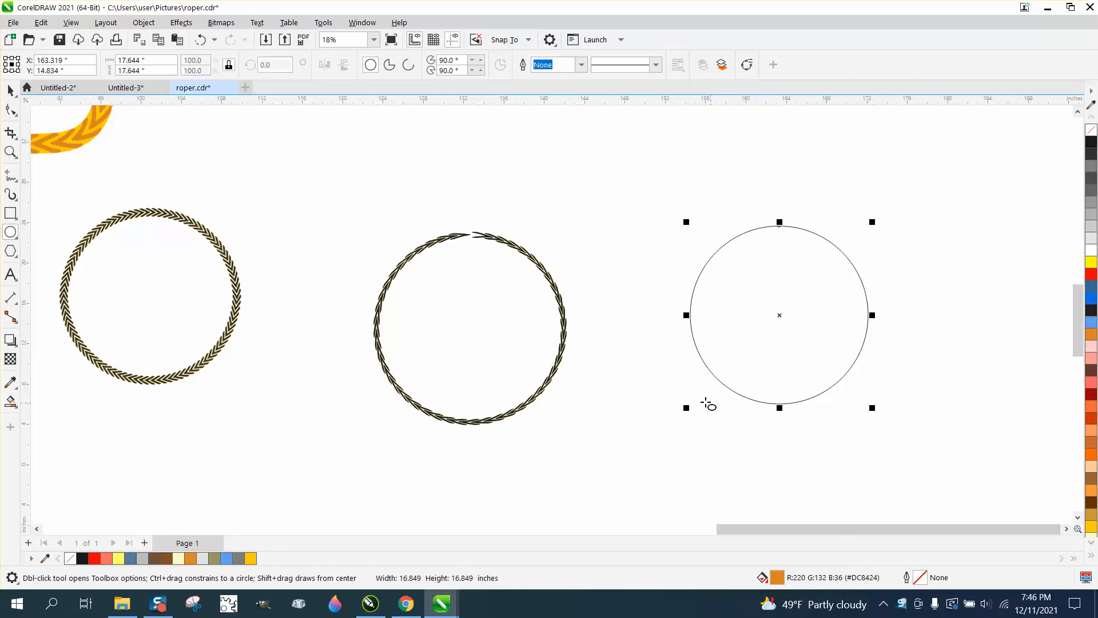
Step: Apply the custom rope brush stroke to the plain circle at a stroke width of 2.01 inches
click(12, 195)
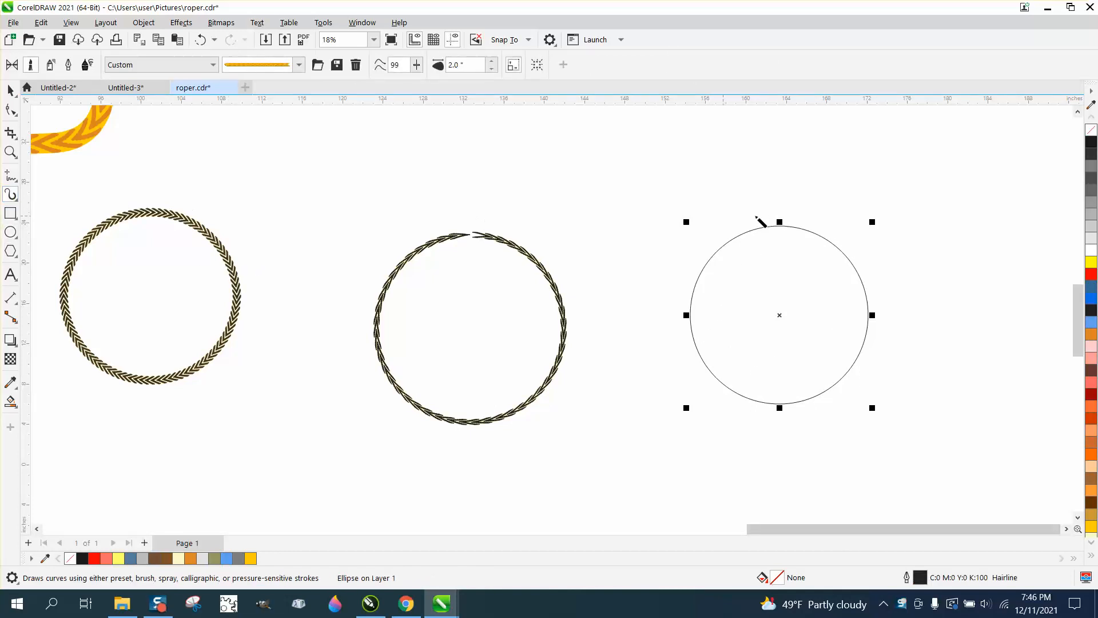
click(771, 230)
click(492, 62)
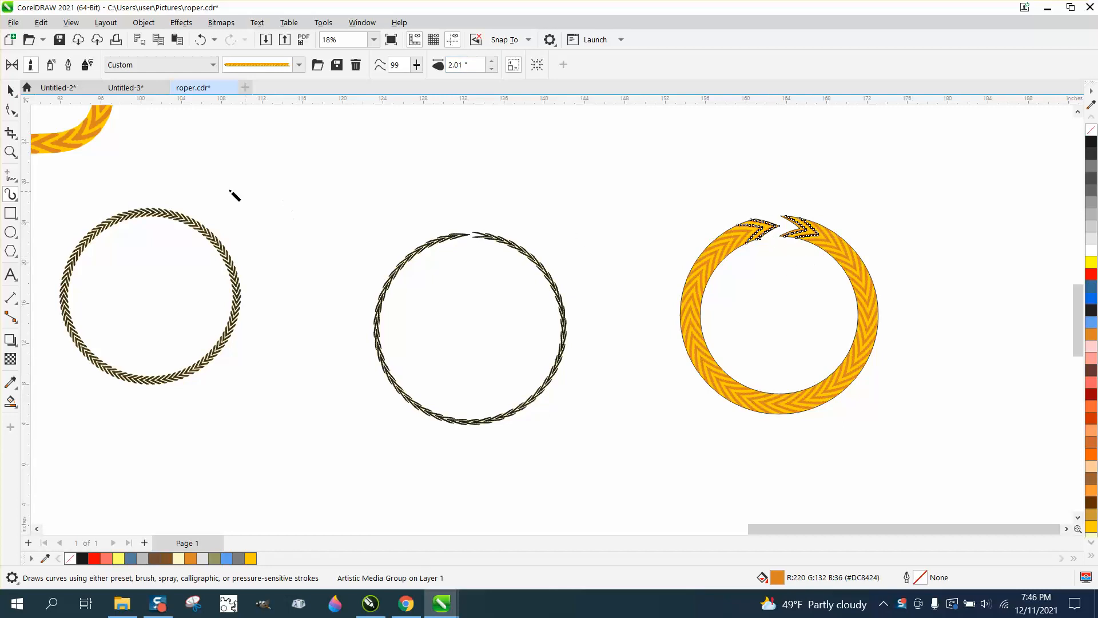
Step: Examine the gap where the two rope ends meet at the top of the new rope ring
click(10, 152)
drag(756, 211, 867, 260)
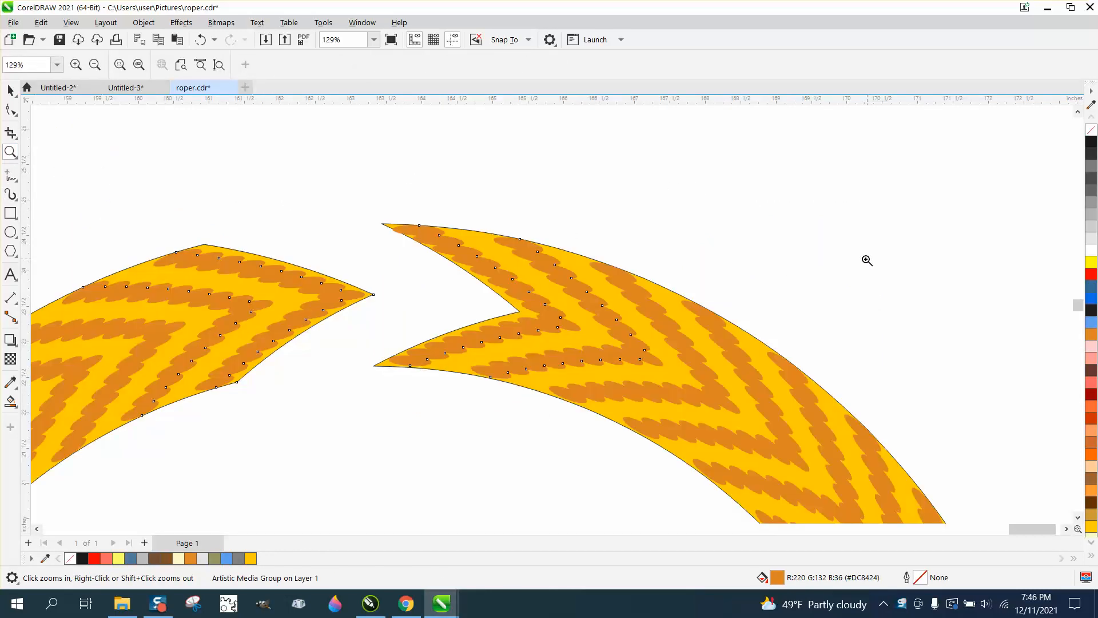
scroll(519, 235, down, 2)
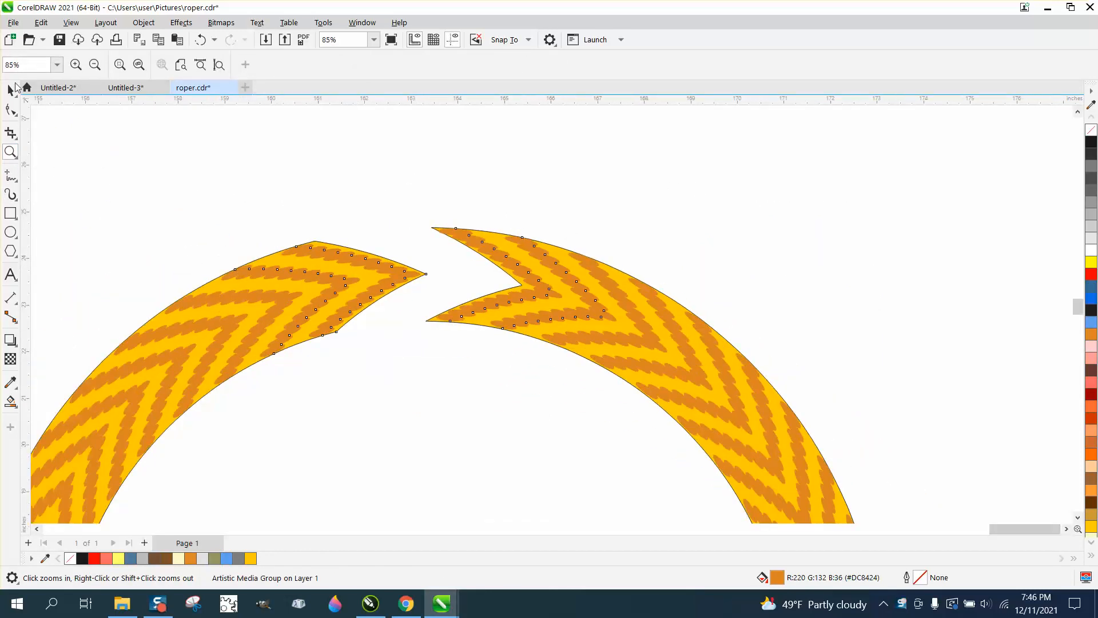
click(11, 89)
key(z)
scroll(695, 217, down, 1)
right_click(695, 217)
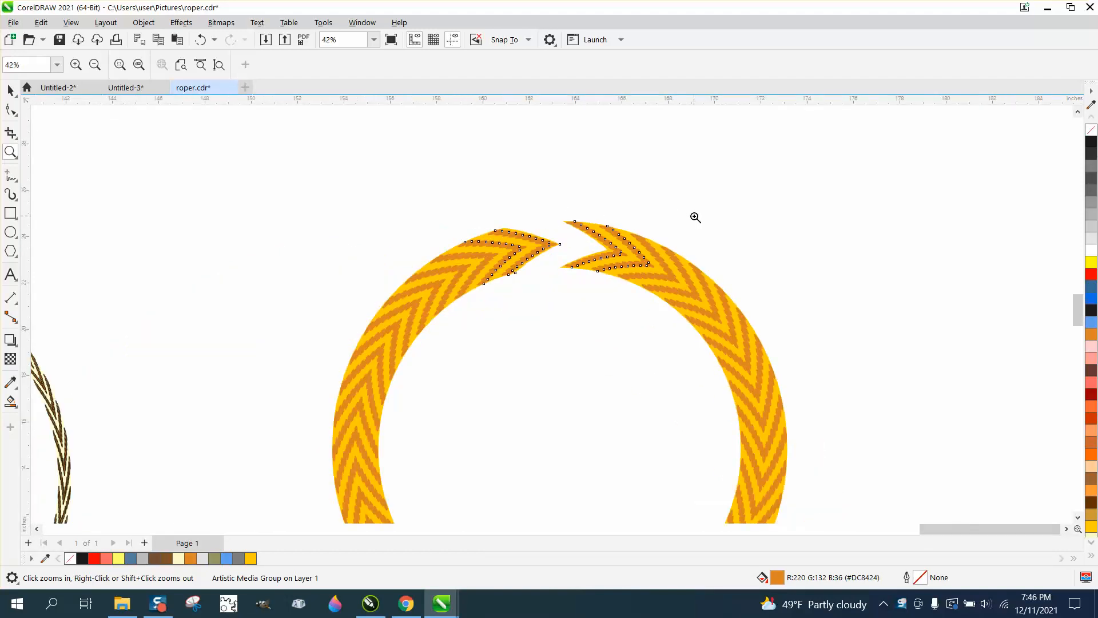
scroll(675, 243, down, 1)
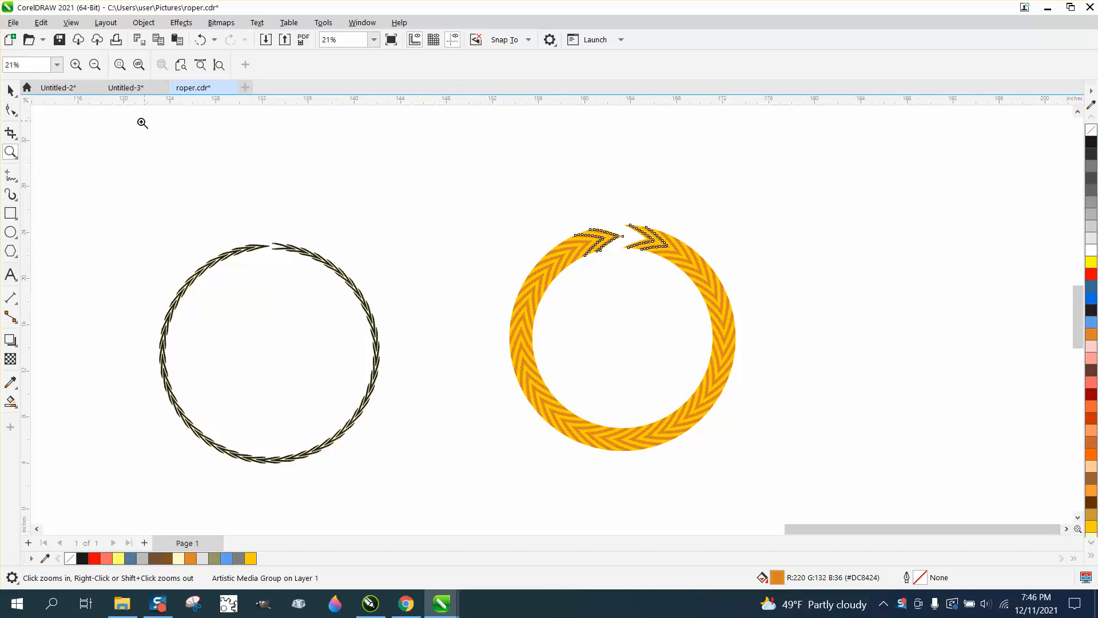
Step: Set the orange rope ring's brush stroke width to 1 inch and deselect the ring
click(10, 90)
drag(468, 66, 412, 68)
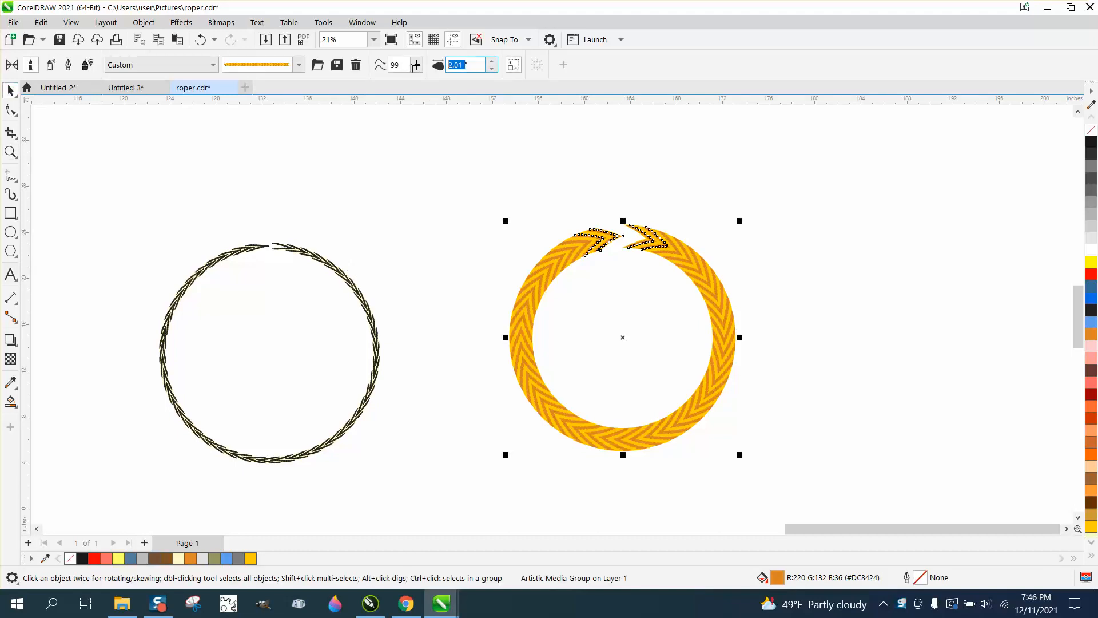
text(1)
key(Return)
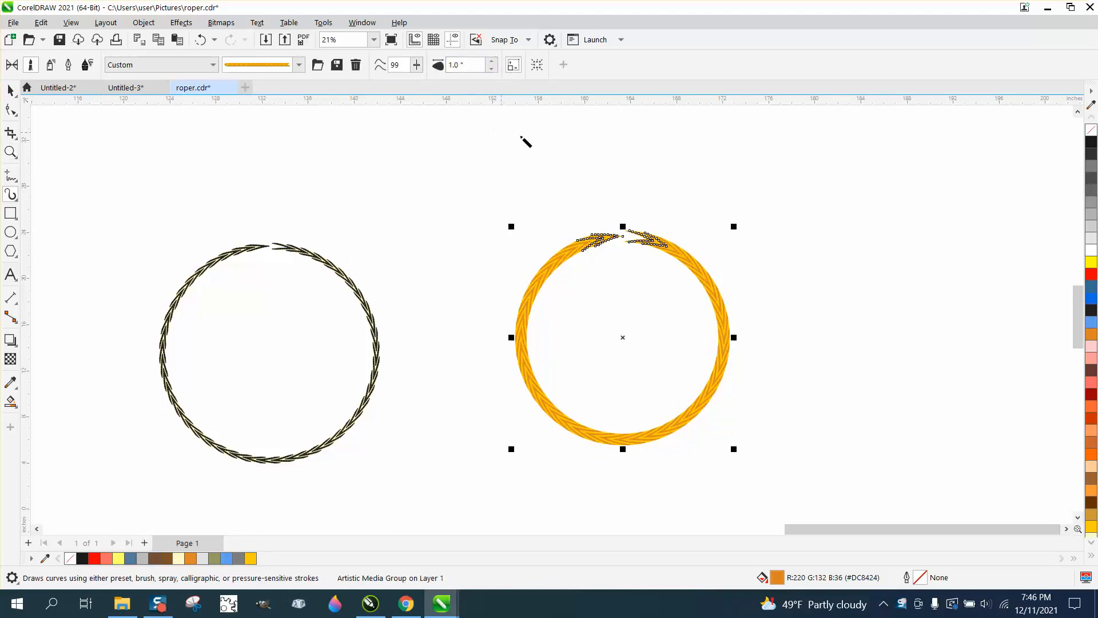
click(559, 146)
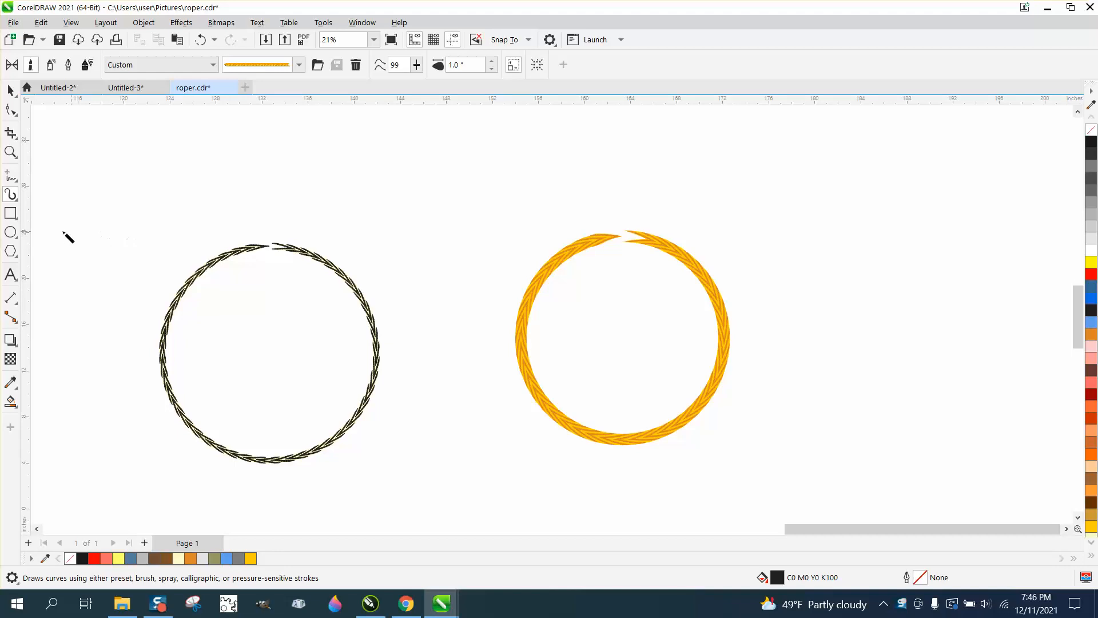
Step: Draw a circle about 18.3 inches across beside the orange rope ring and convert it to curves
click(10, 232)
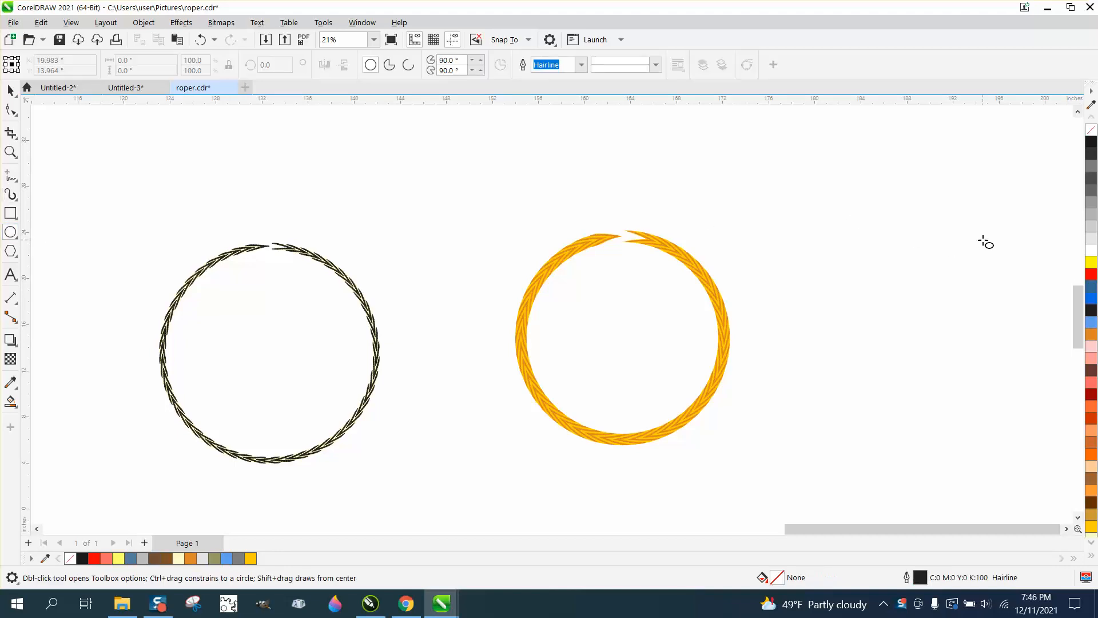
drag(1038, 225, 829, 412)
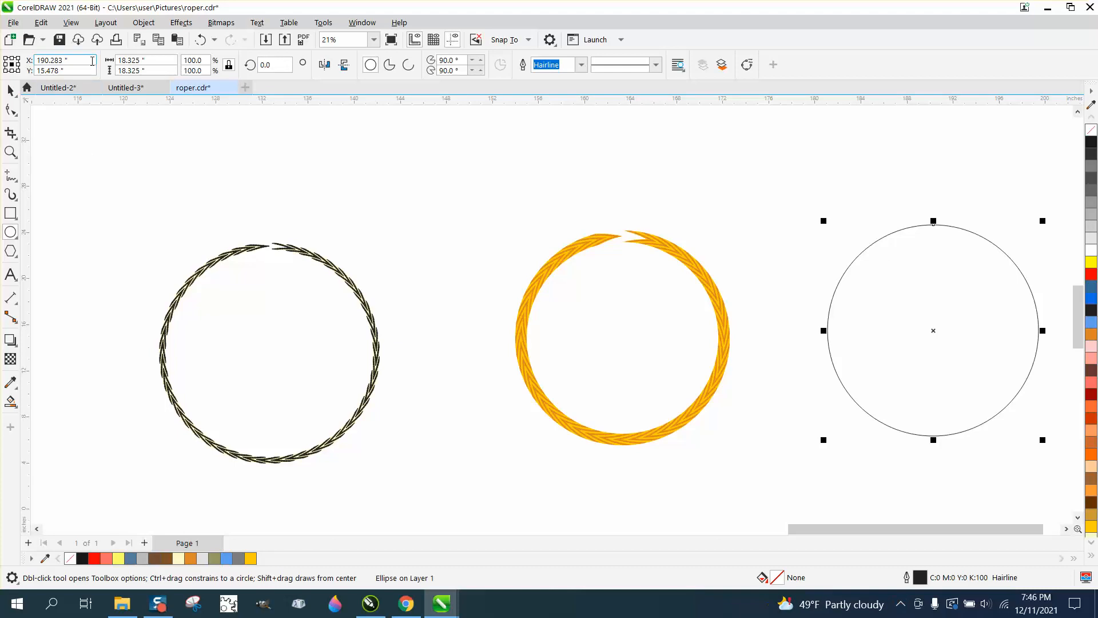
click(143, 22)
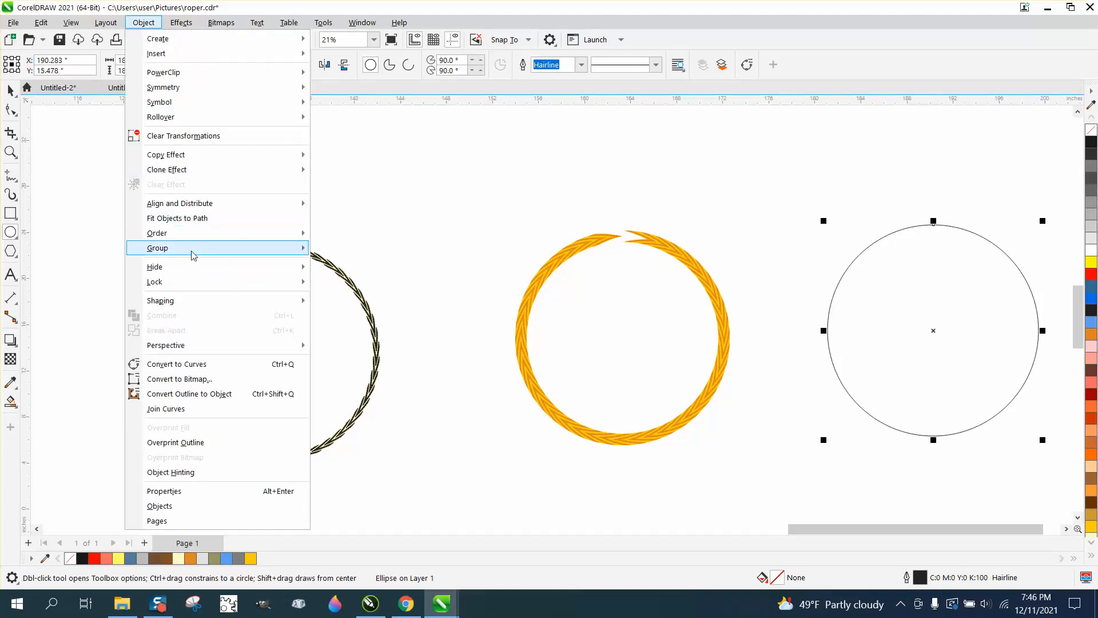
click(189, 364)
Step: Break the new circle apart at its top node and pull the two open ends past each other to overlap
key(F10)
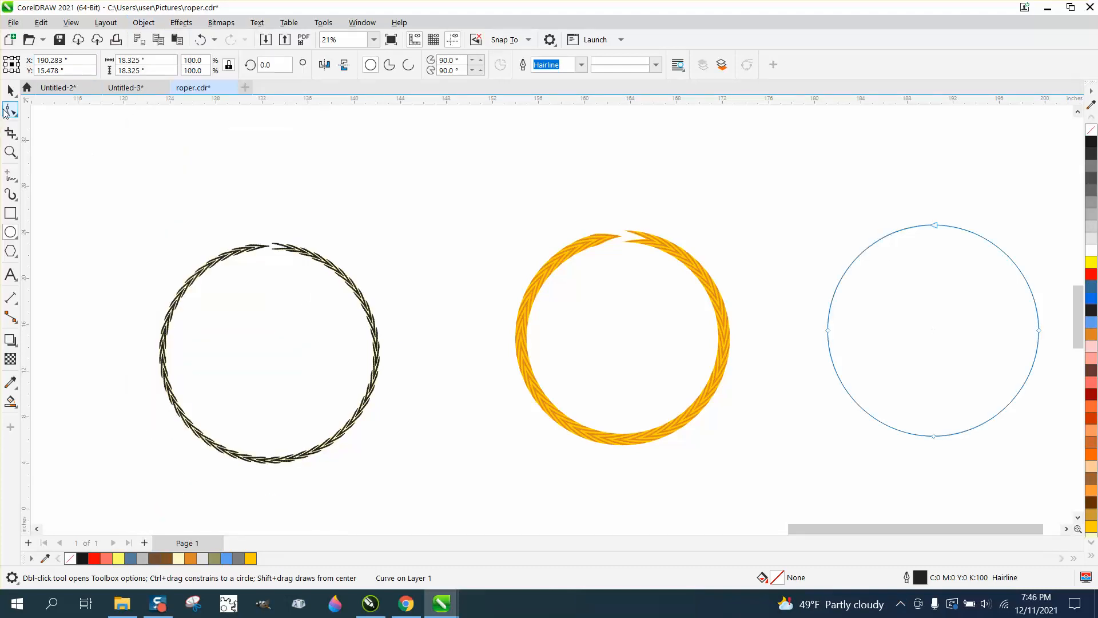
click(10, 151)
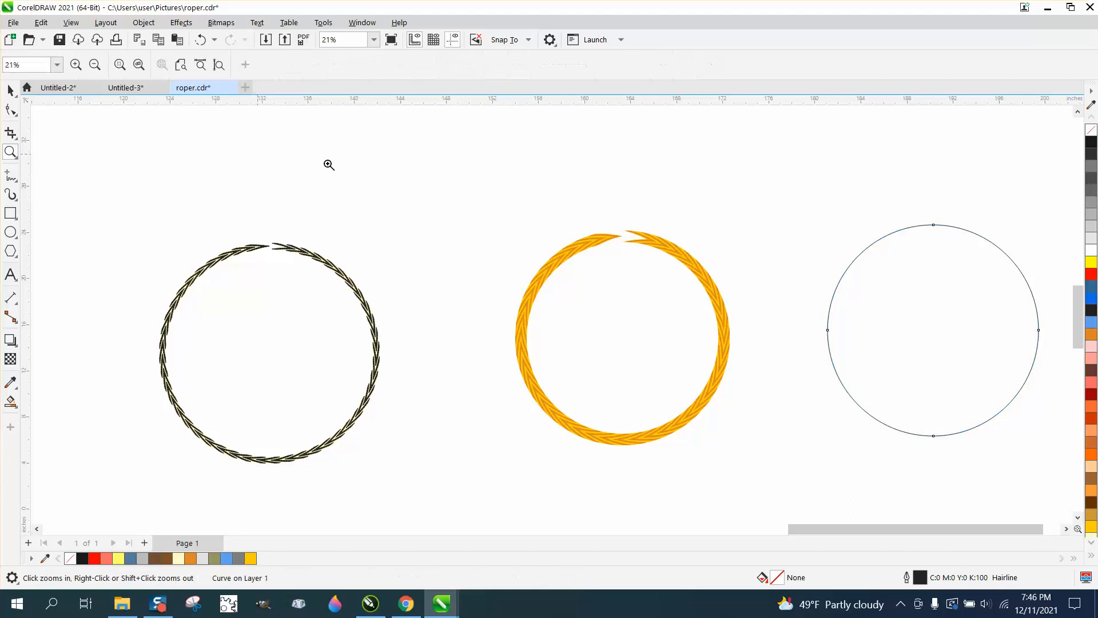
drag(871, 188, 982, 287)
key(F10)
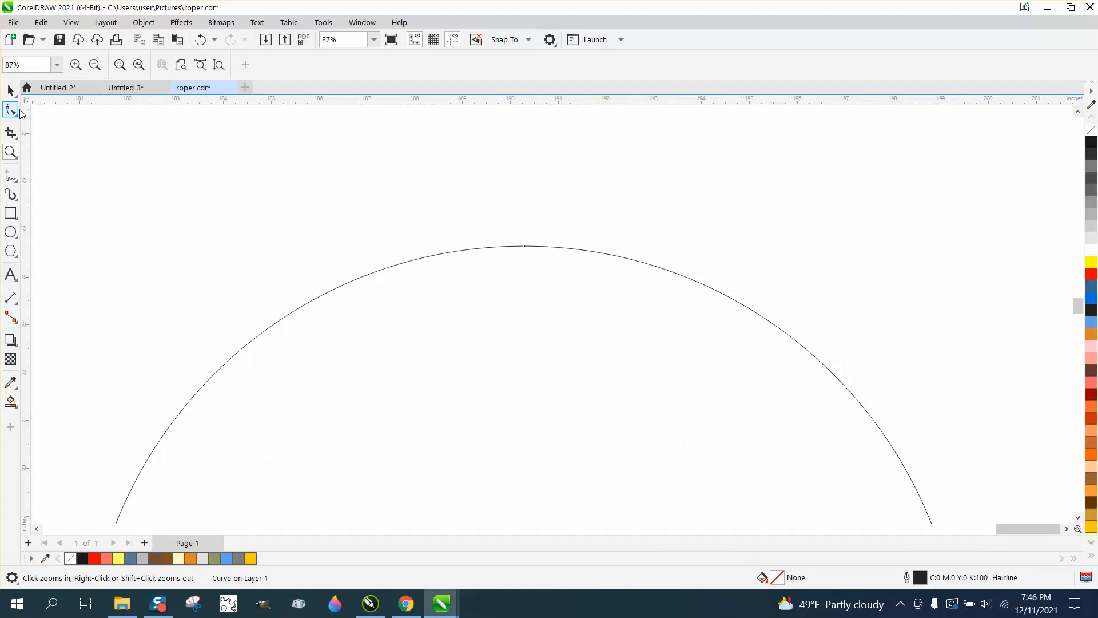
drag(539, 255, 540, 252)
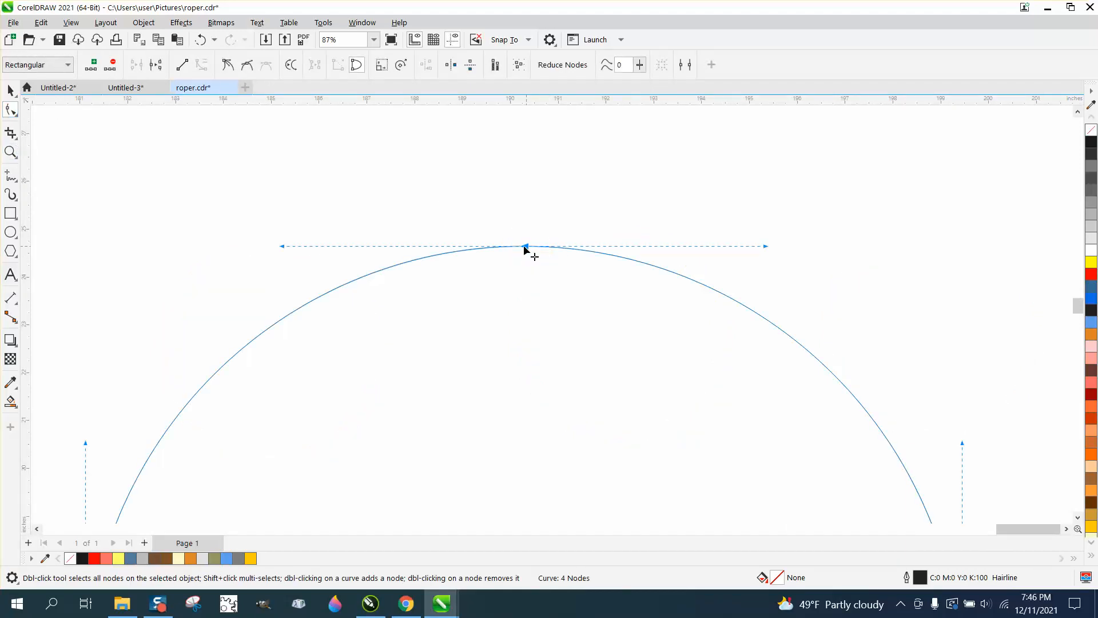
right_click(525, 247)
click(565, 303)
click(557, 220)
mouse_move(527, 258)
mouse_down()
mouse_move(542, 277)
mouse_move(469, 250)
mouse_move(547, 251)
mouse_up()
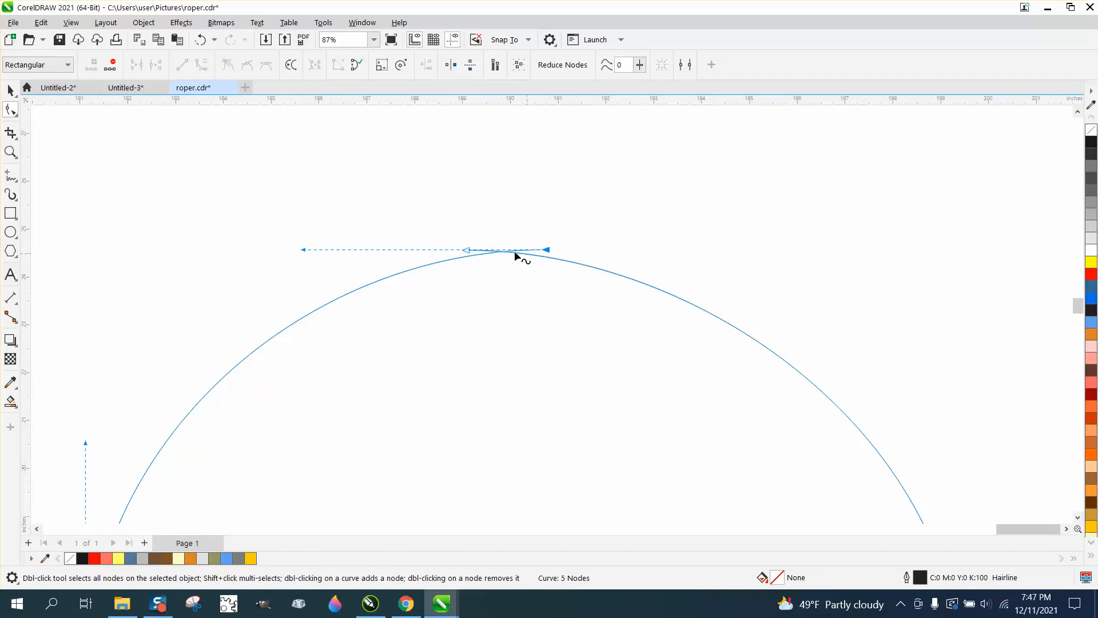
Step: Adjust the curve handles of both overlapping end nodes so the top of the open circle stays round
click(309, 240)
click(467, 250)
drag(706, 252, 716, 240)
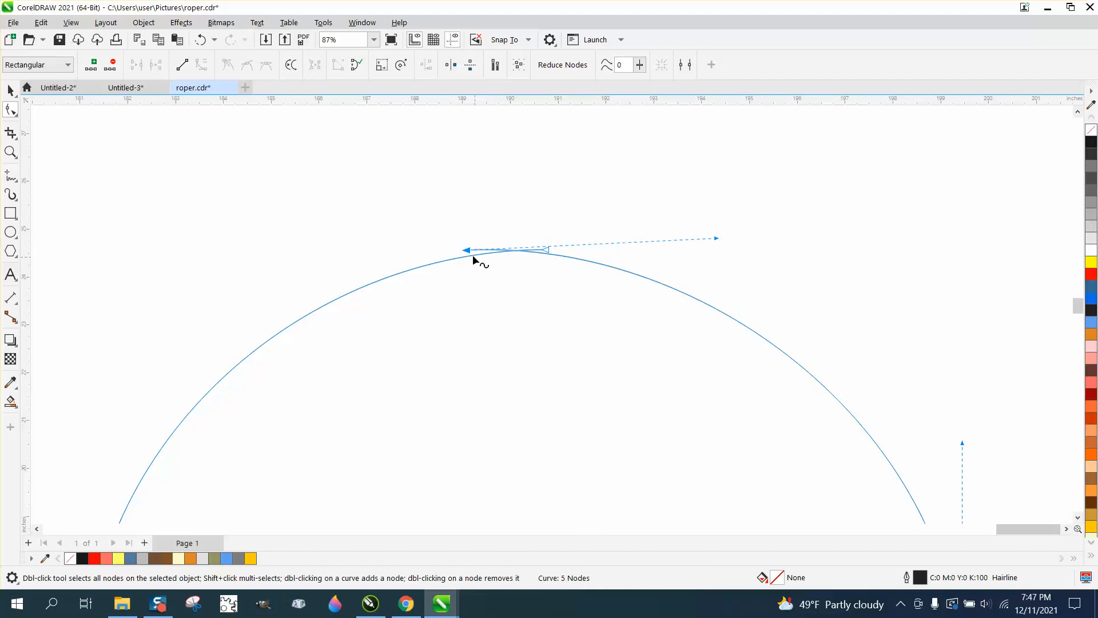
click(548, 246)
click(546, 251)
drag(305, 251, 301, 236)
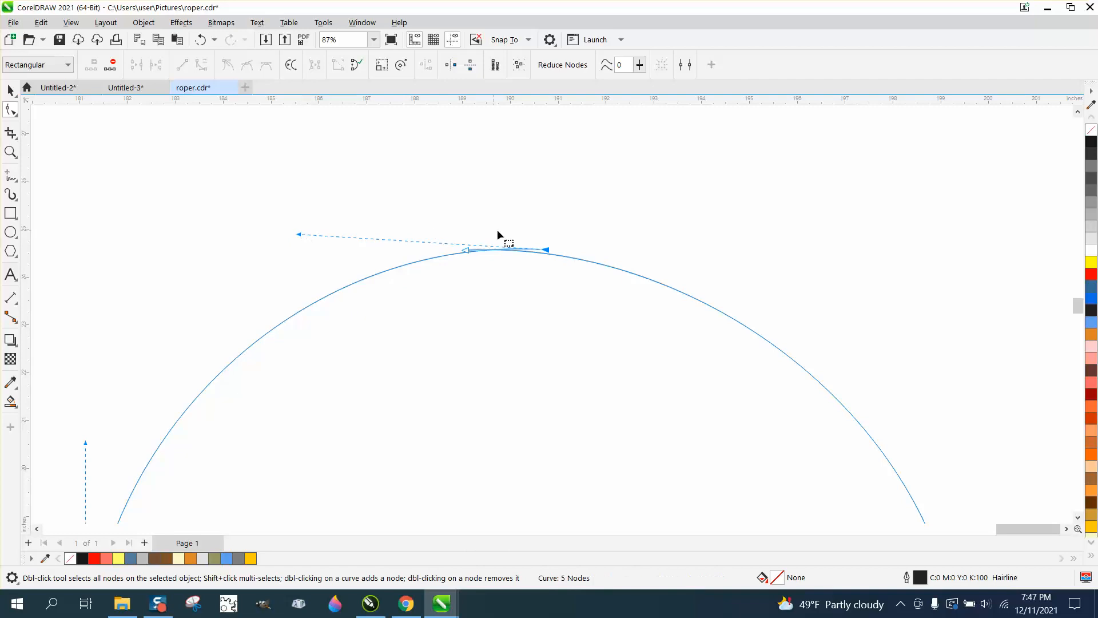
scroll(657, 270, down, 3)
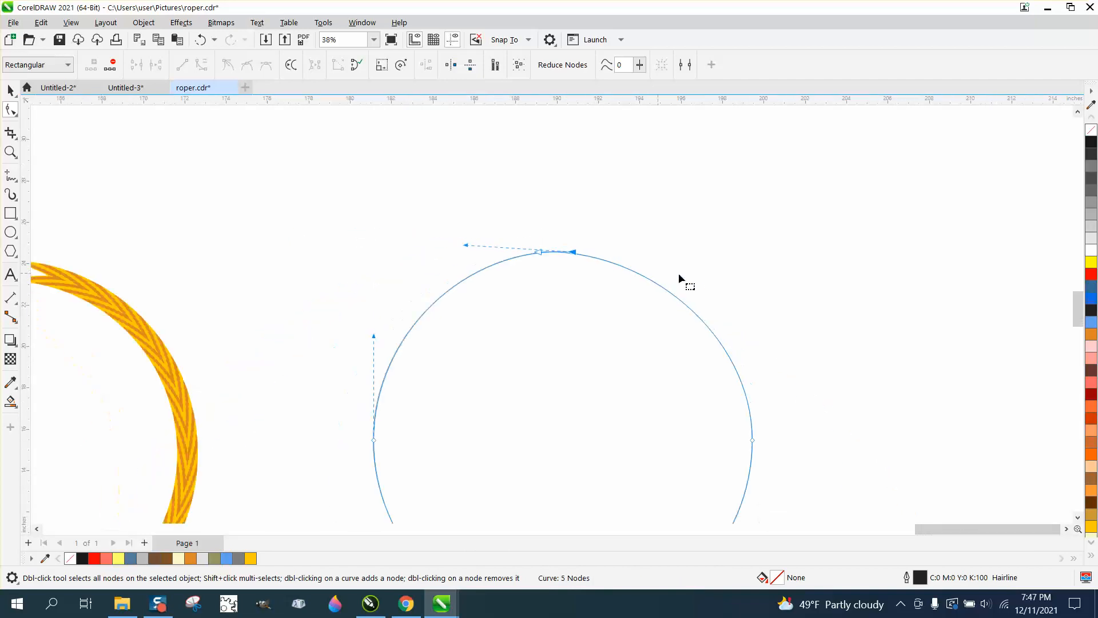
click(538, 251)
drag(648, 249, 657, 241)
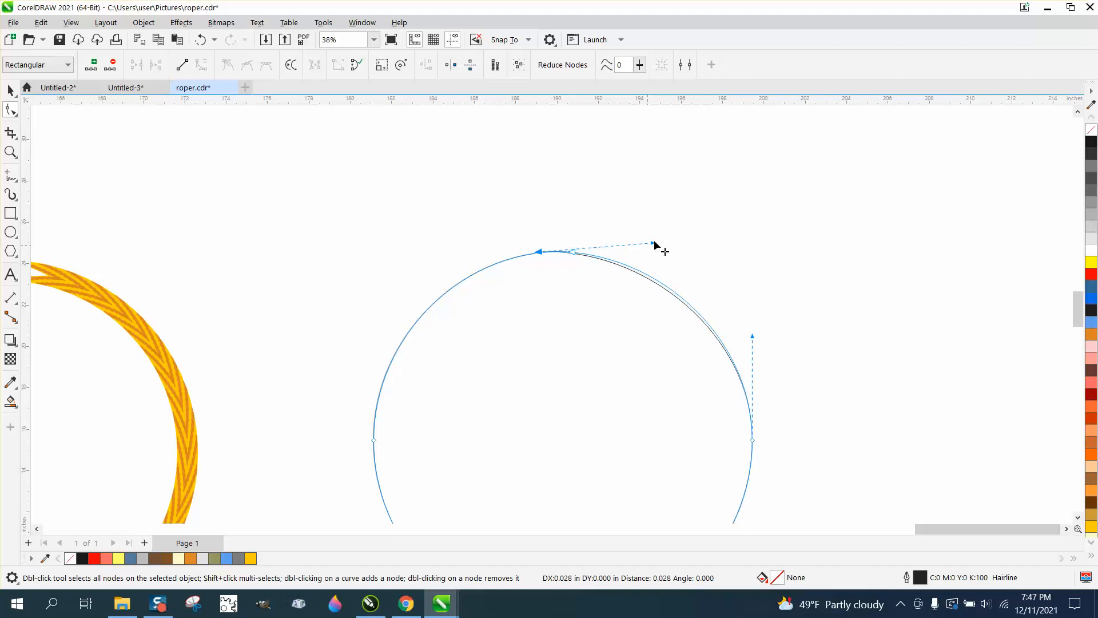
scroll(549, 211, down, 1)
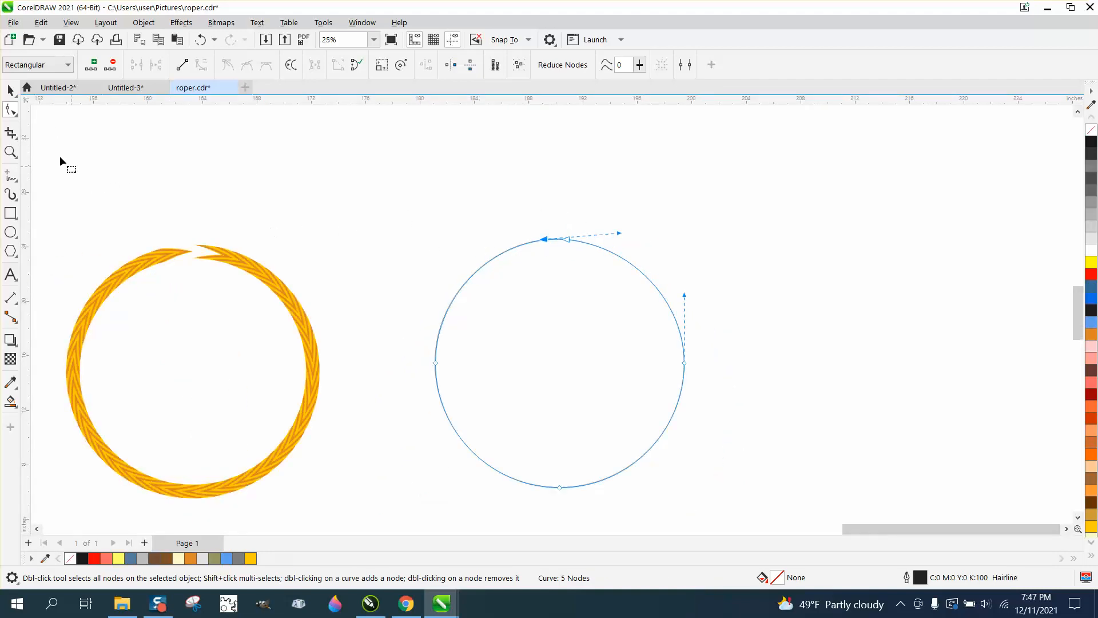
Step: Try the custom rope brush on the open circle at 0.99 inch width, inspect the overlap, and undo the brush stroke
click(10, 90)
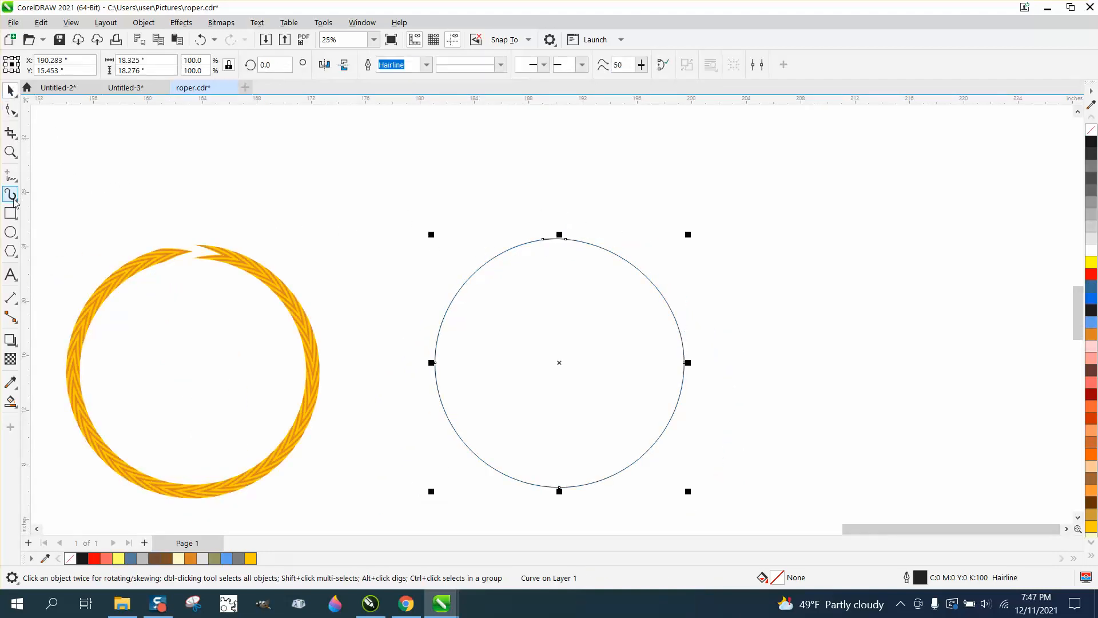
click(14, 198)
click(517, 248)
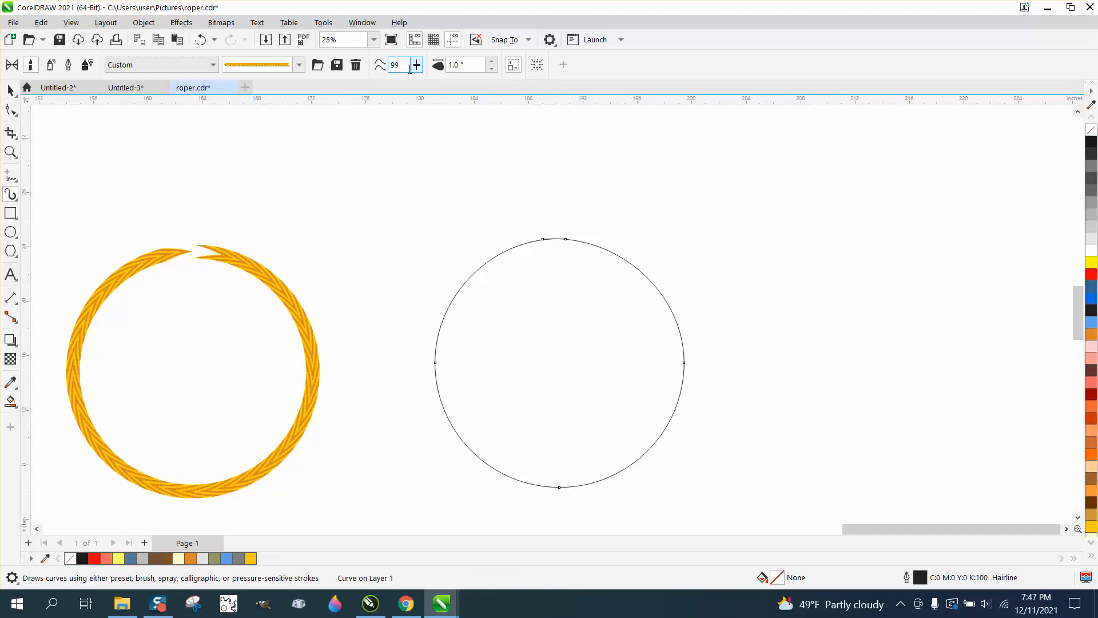
click(491, 69)
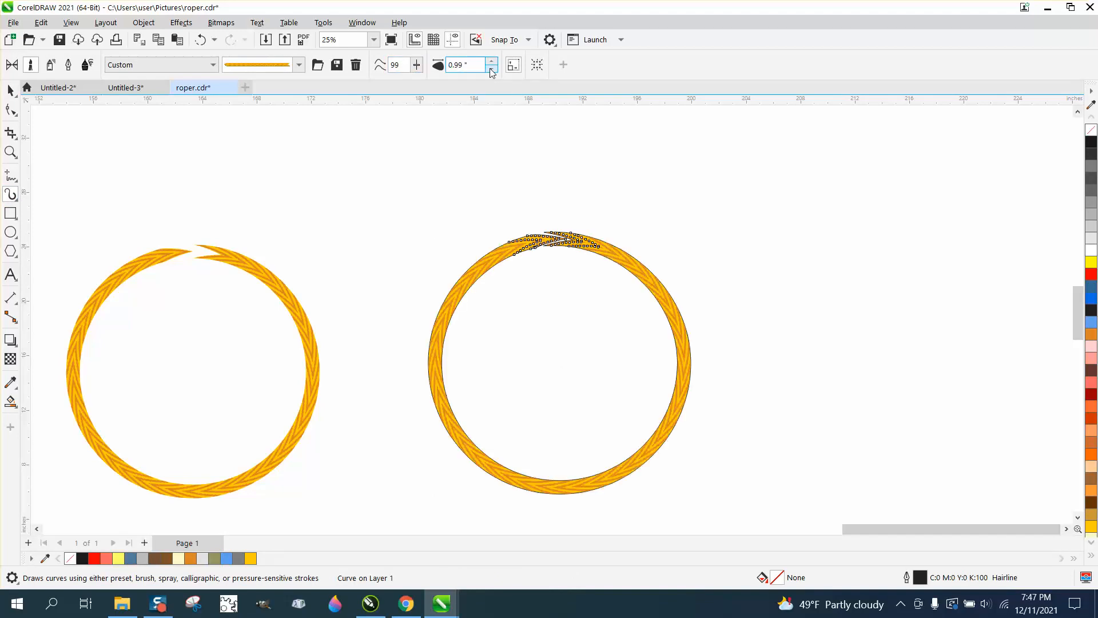
click(10, 152)
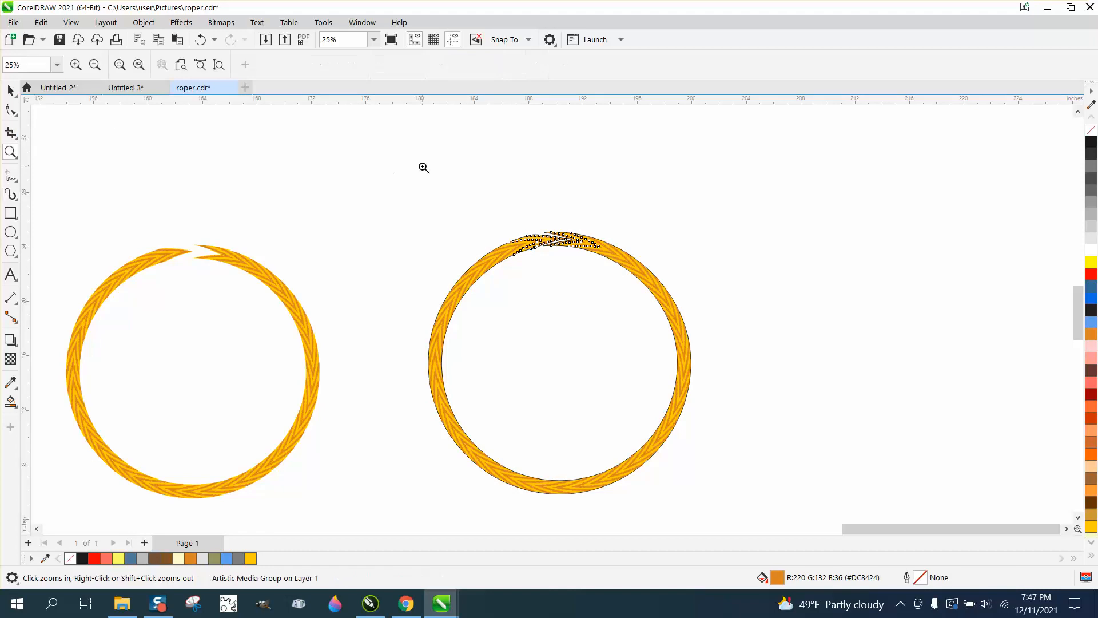
drag(444, 189, 671, 325)
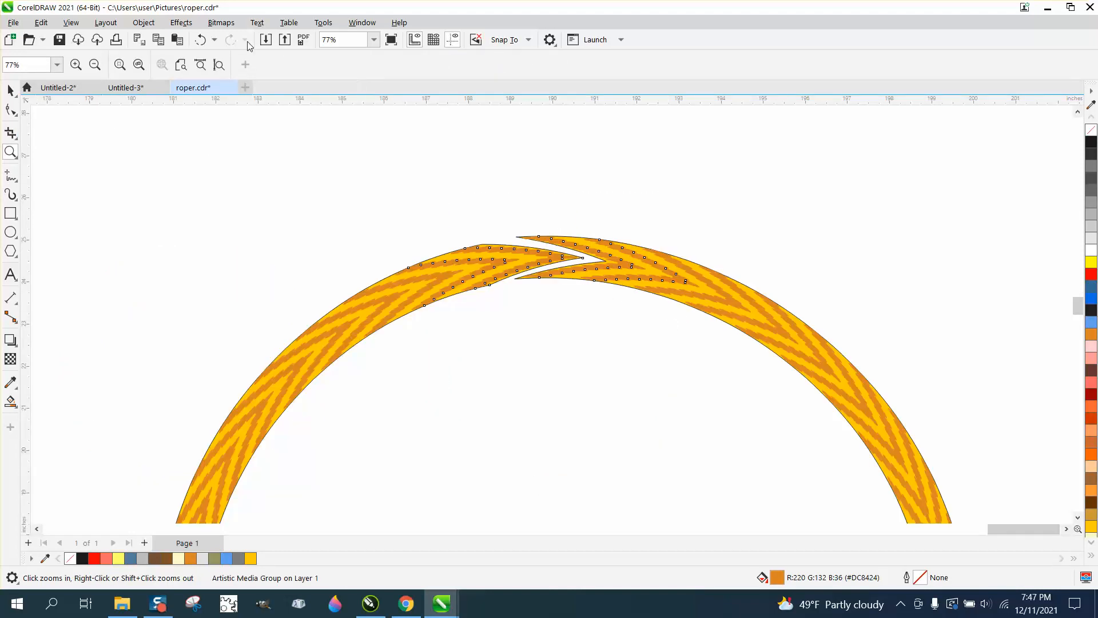
click(201, 39)
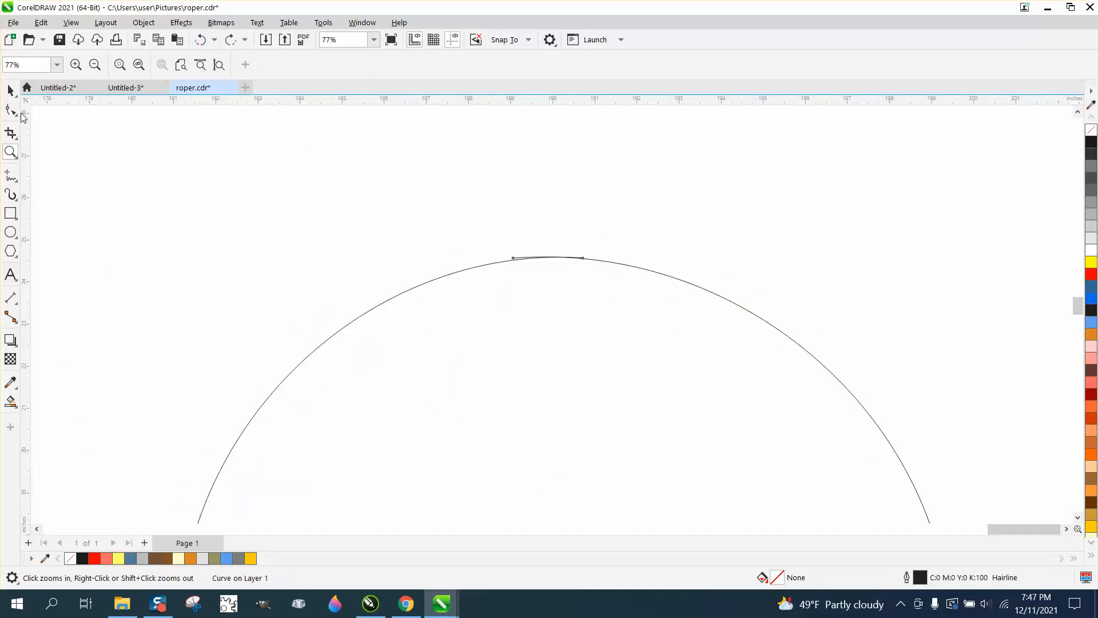
Step: Move both end nodes at the top of the open circle farther outward to lengthen their overlap
drag(382, 218, 737, 349)
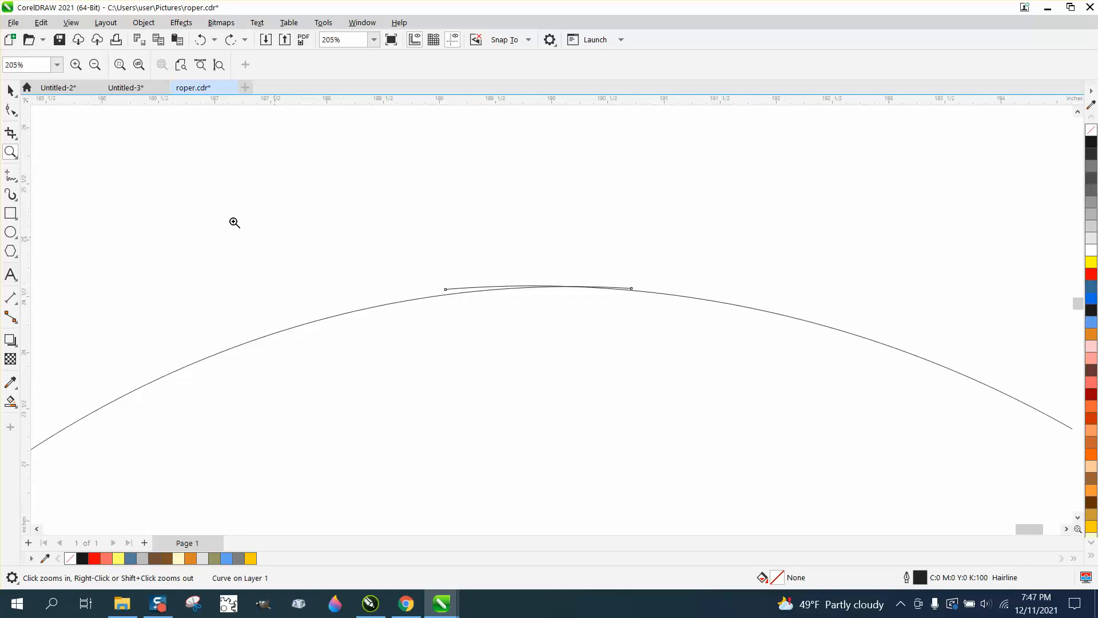
click(10, 110)
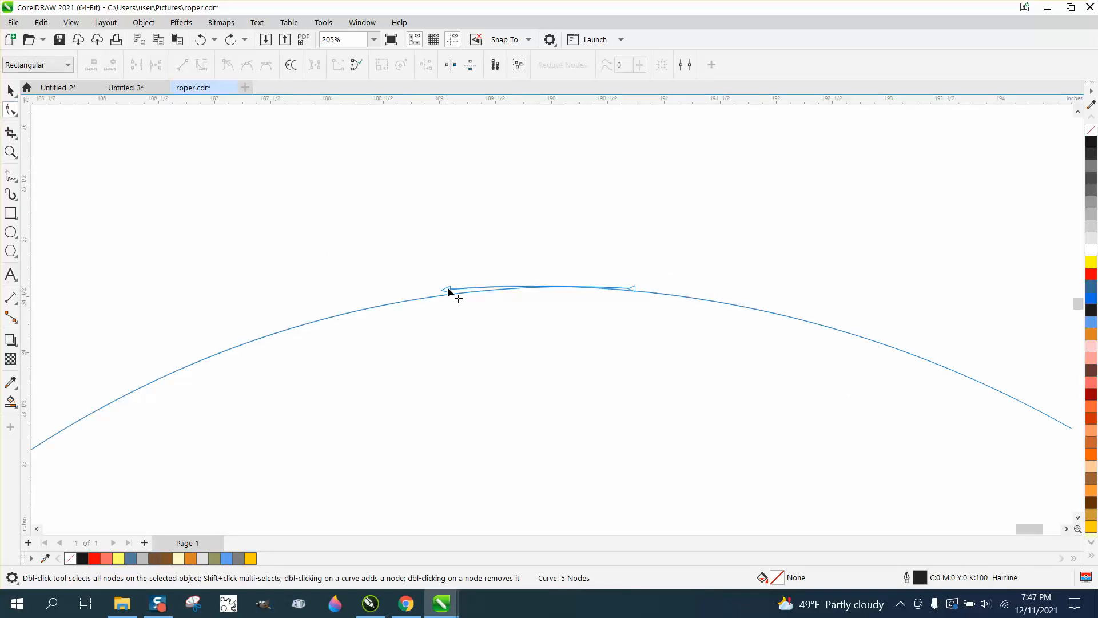
drag(446, 289, 412, 289)
drag(633, 289, 668, 290)
scroll(593, 255, down, 4)
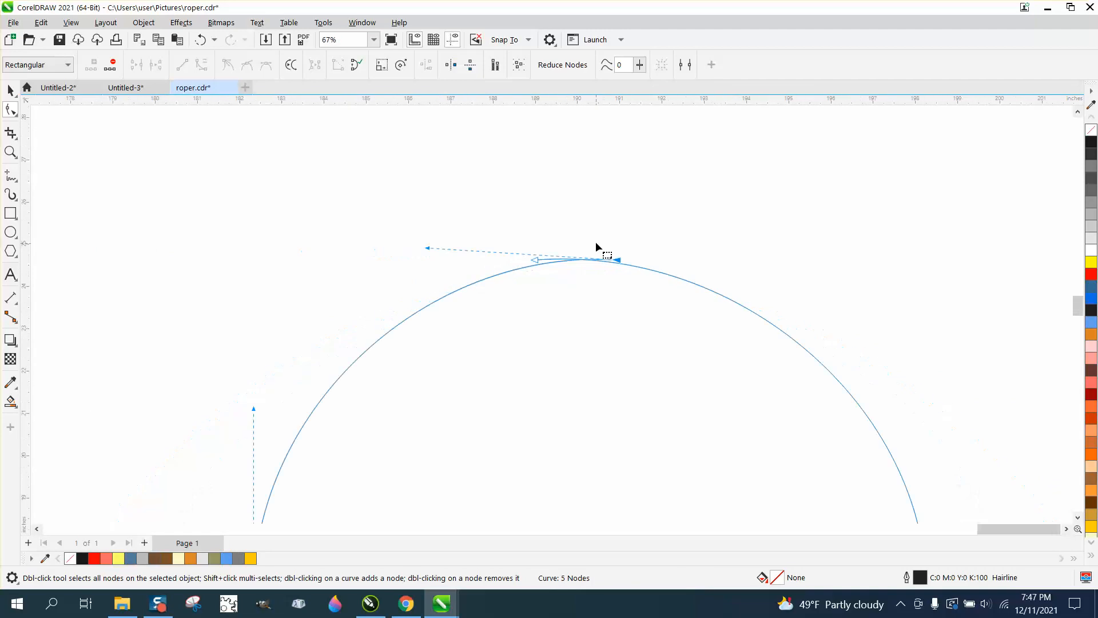
Step: Apply the custom rope brush to the open circle with the longer overlap at a stroke width of 0.98 inch
key(space)
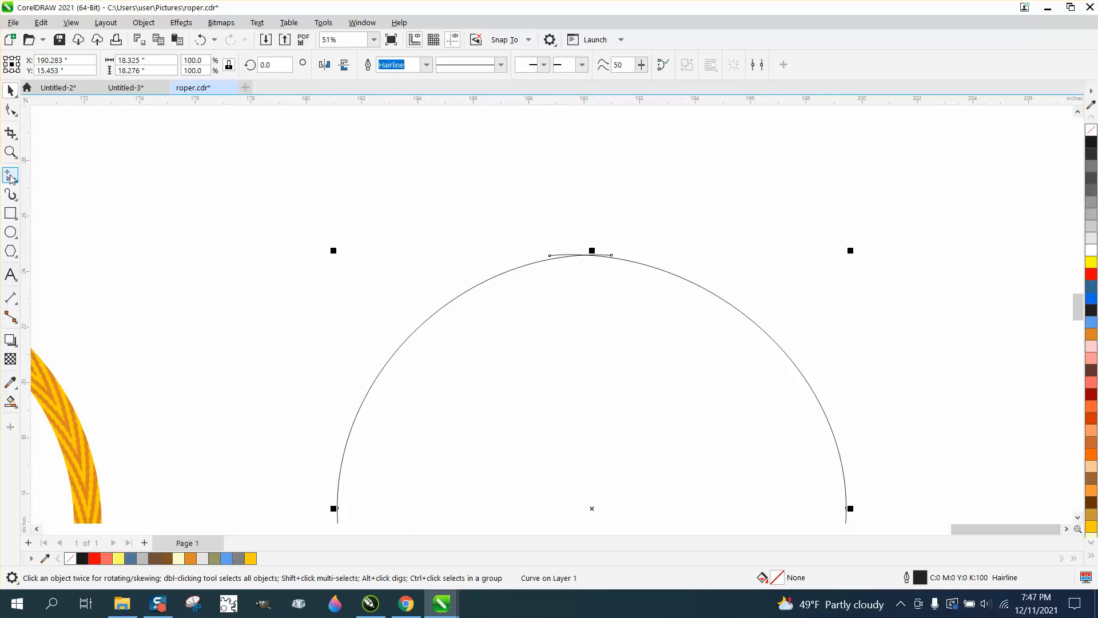
click(10, 194)
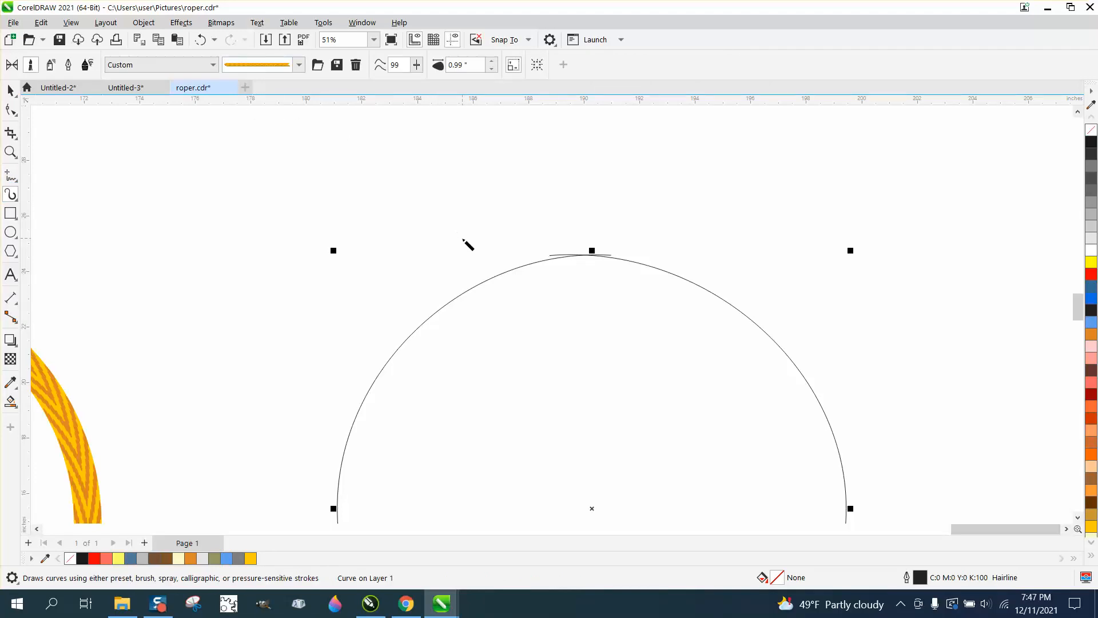
click(513, 270)
click(491, 69)
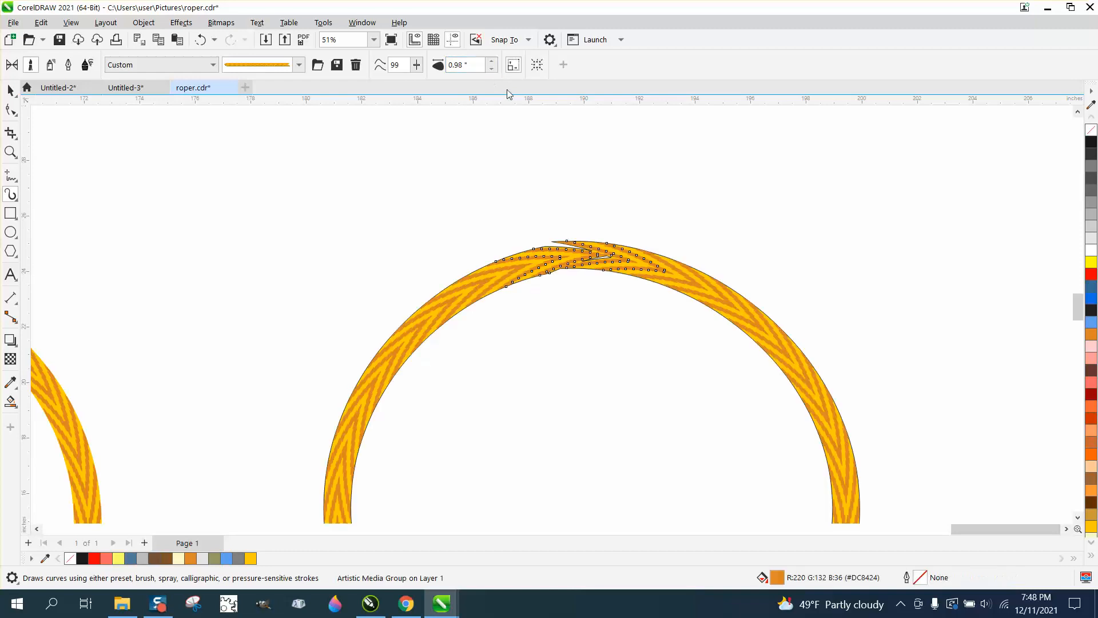
click(11, 151)
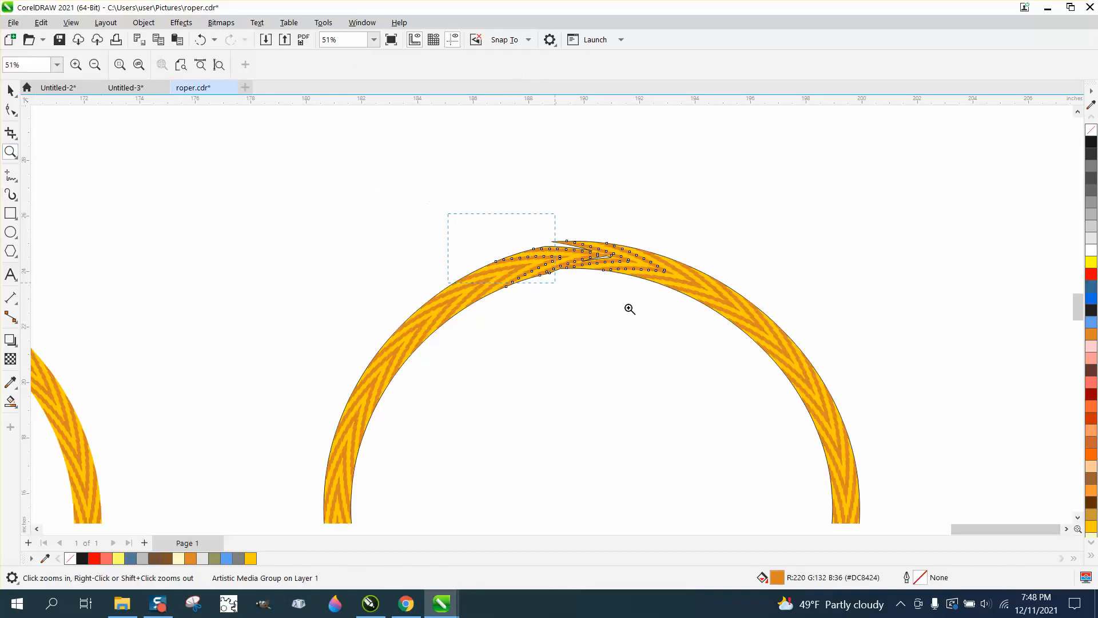
Step: Undo the rope brush stroke and adjust the curve handles of both overlapping end nodes so the two arcs nearly coincide
click(629, 309)
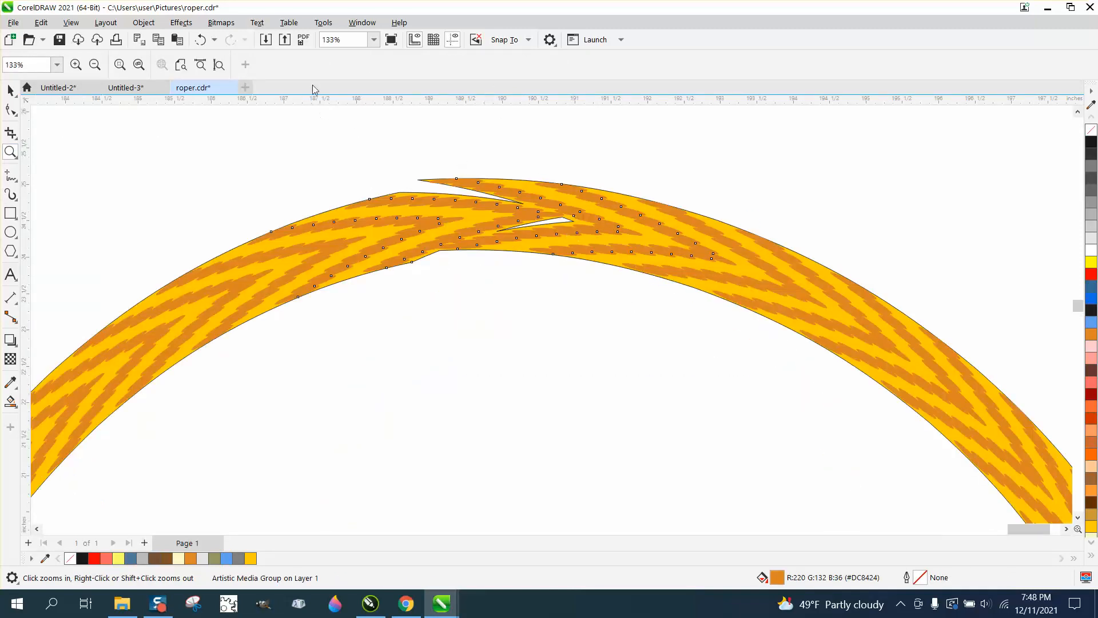
click(200, 40)
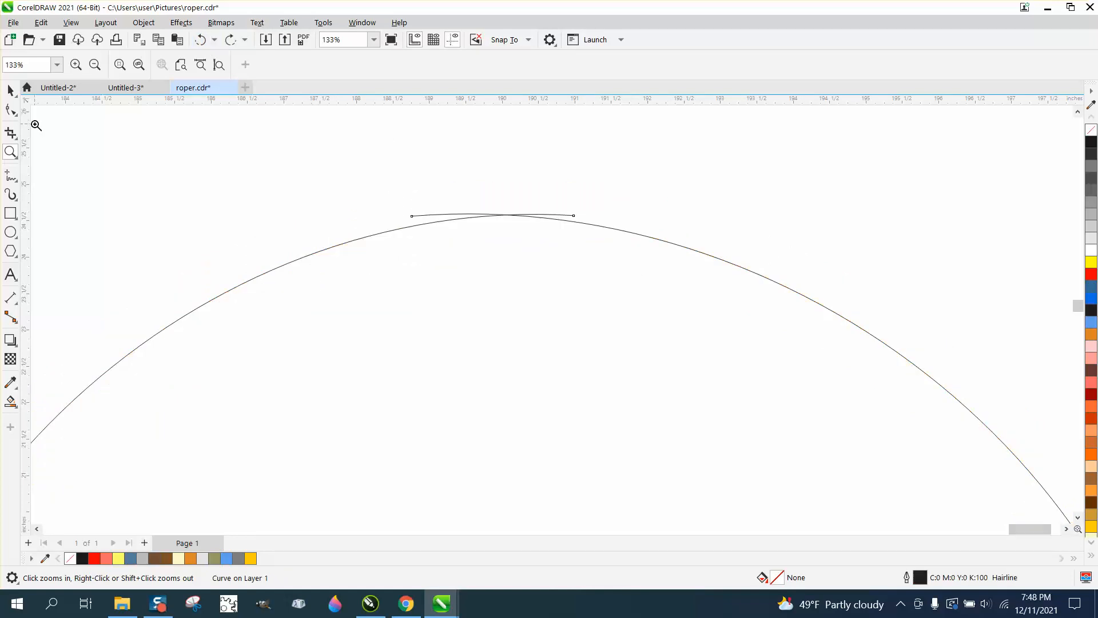
click(11, 109)
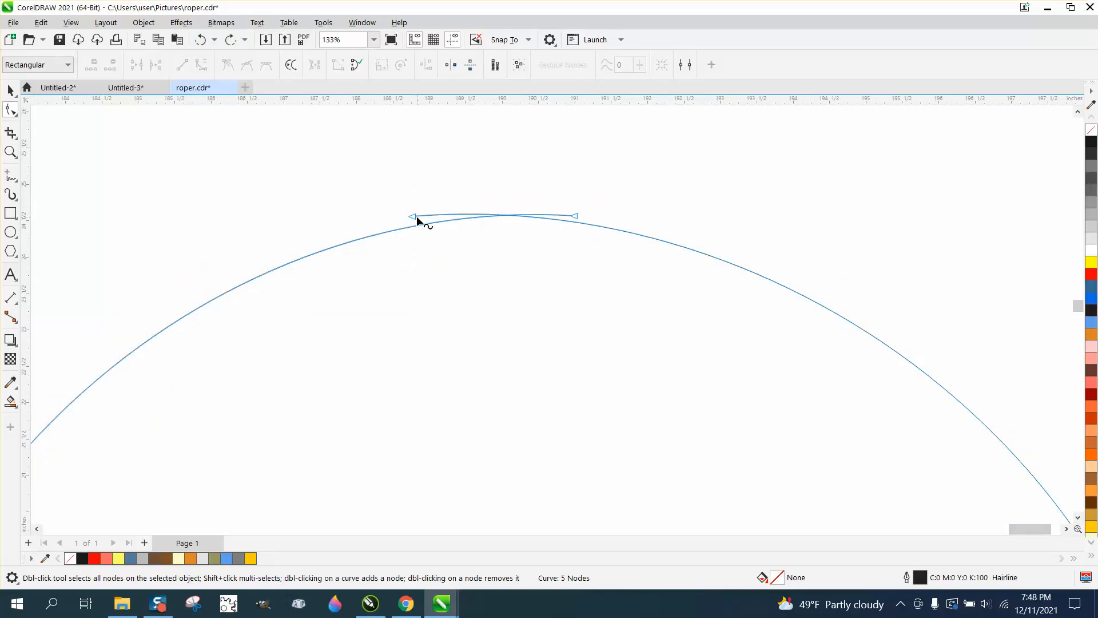
click(417, 221)
drag(823, 186, 842, 164)
click(571, 217)
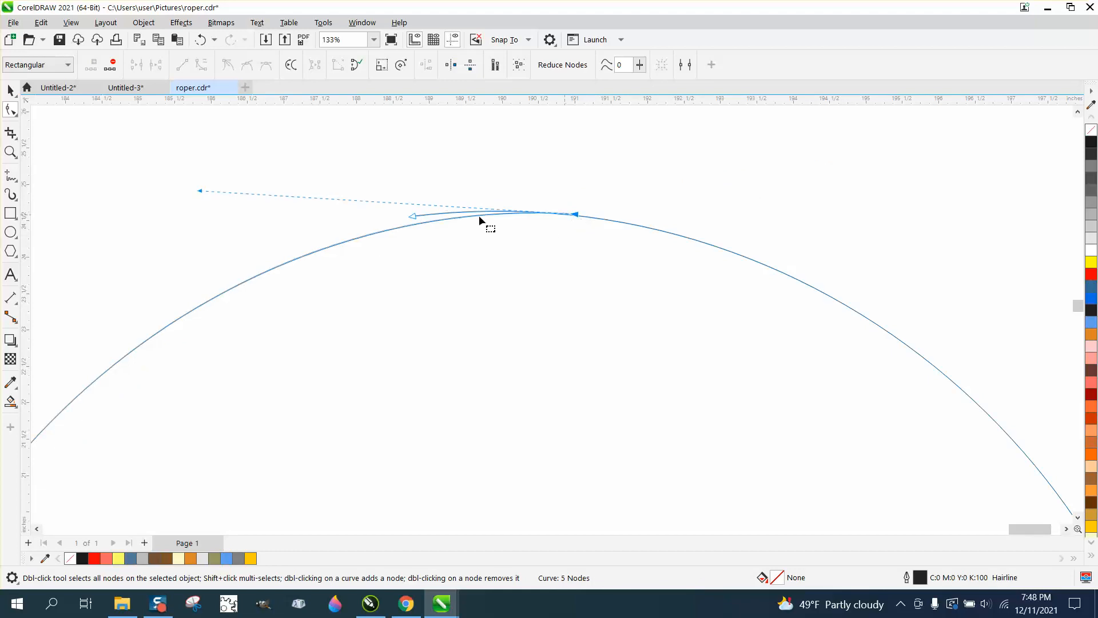
drag(200, 191, 201, 166)
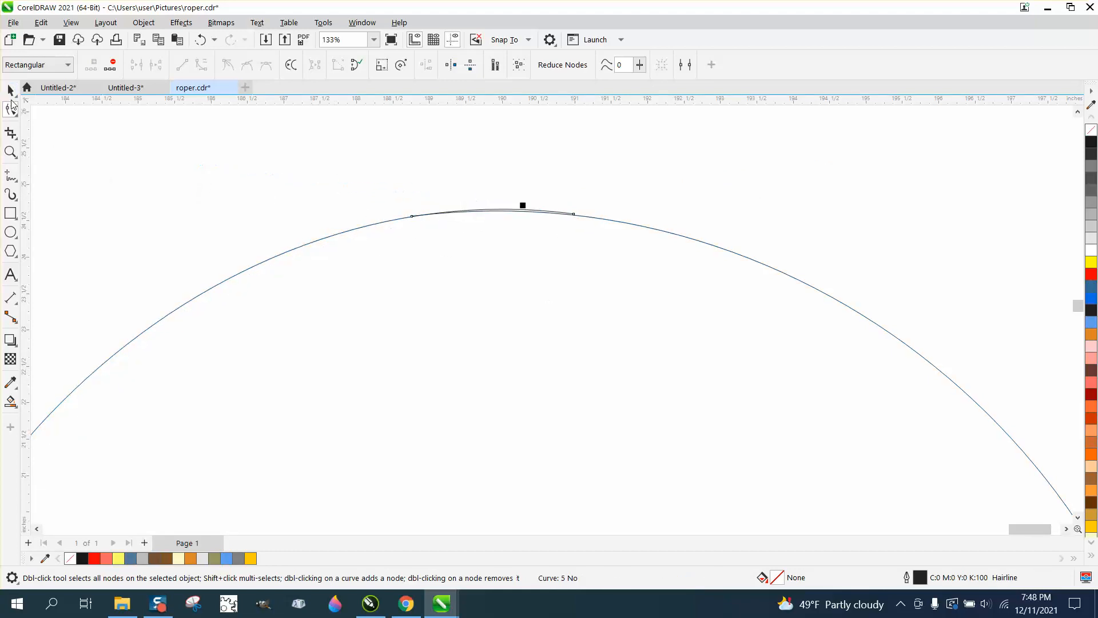
click(10, 90)
click(10, 194)
click(379, 222)
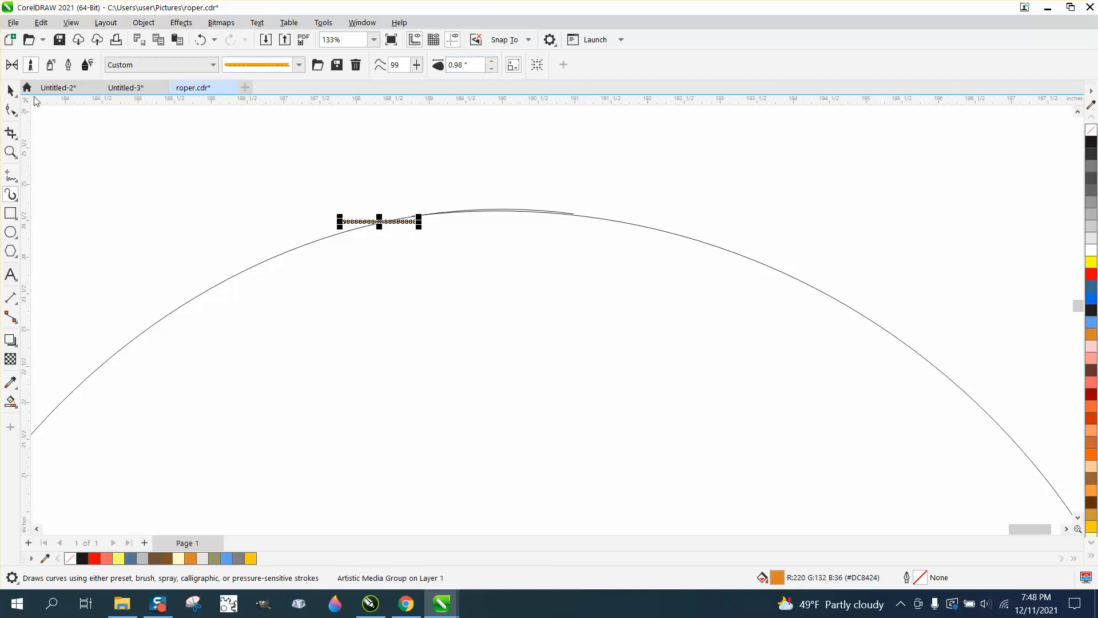
click(9, 90)
key(Delete)
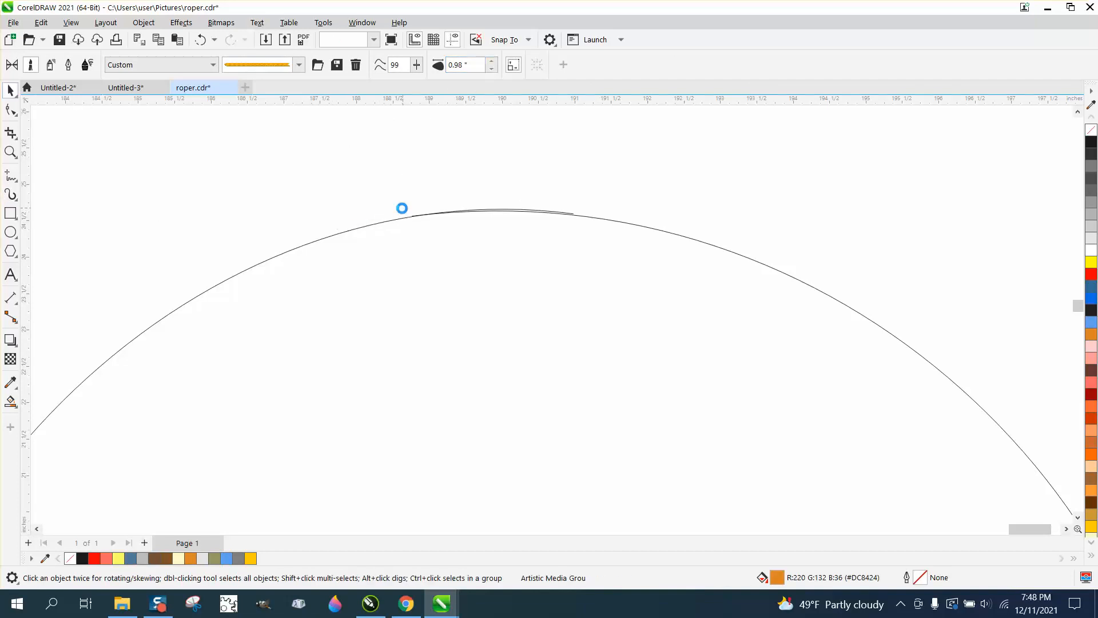
Step: Apply the custom rope brush to the reshaped open circle at a stroke width of 0.99 inch
click(331, 234)
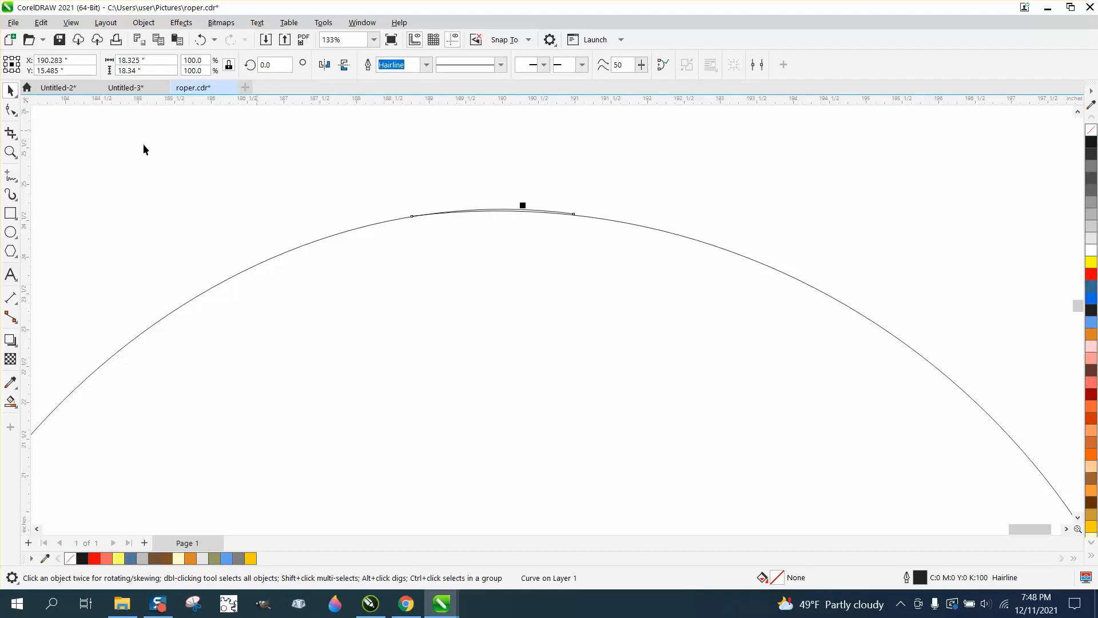
click(11, 195)
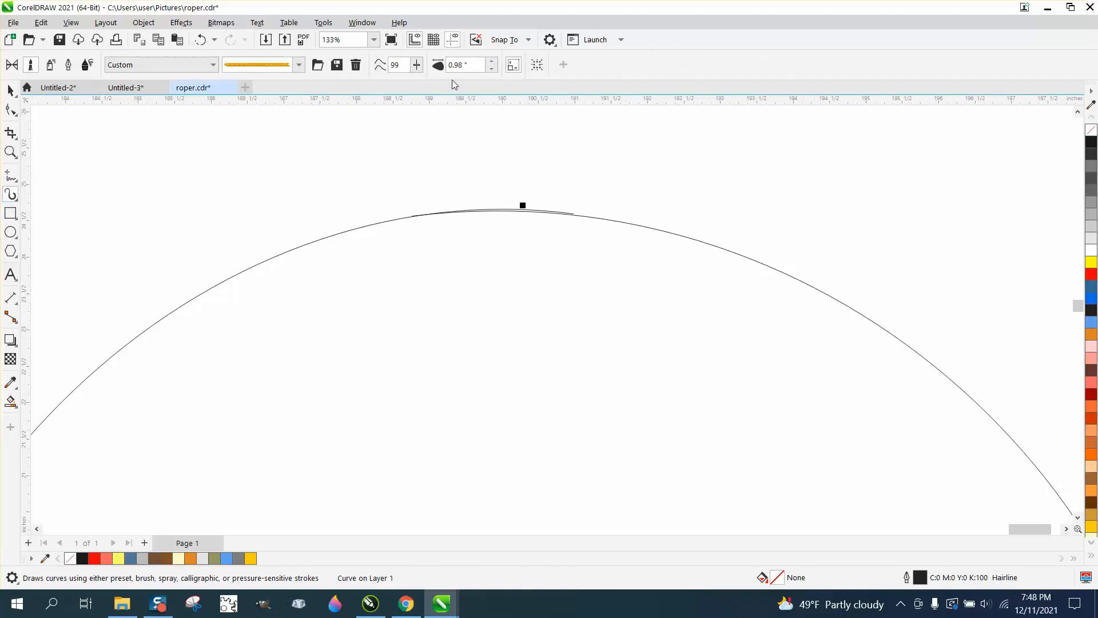
click(490, 62)
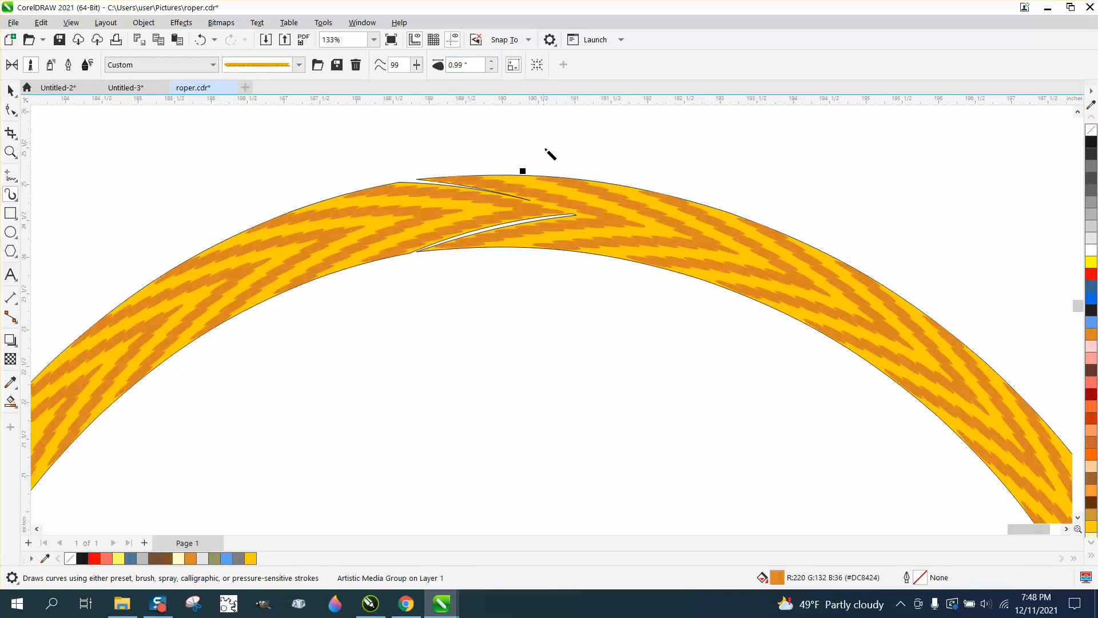
scroll(546, 252, down, 4)
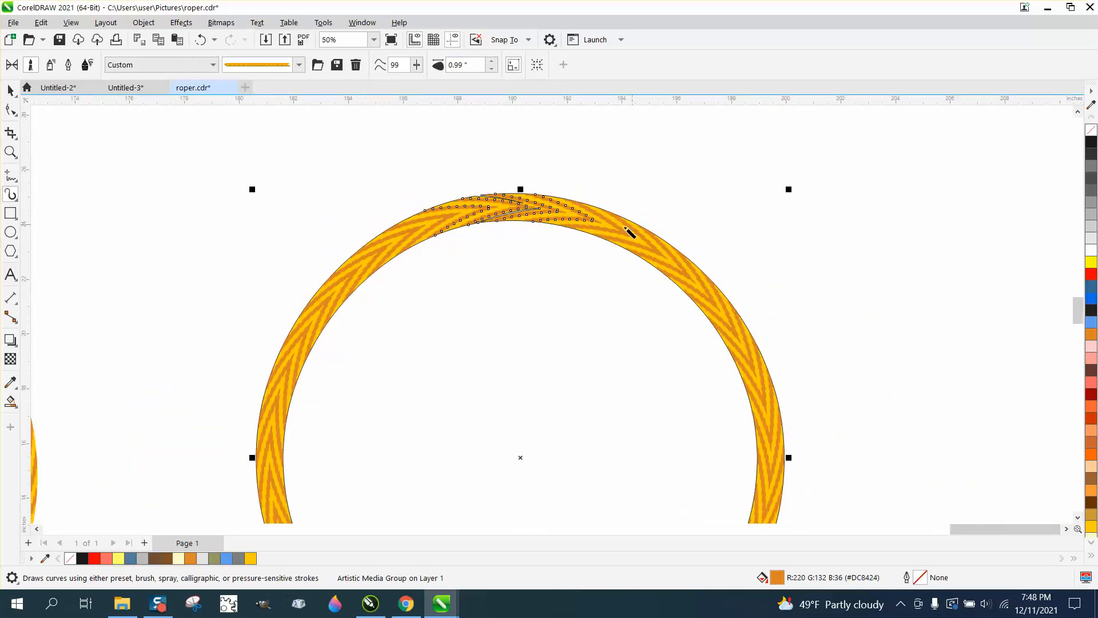
Step: Reposition both end nodes of the rope's control curve with the Shape tool to line up the overlapping ends
click(10, 90)
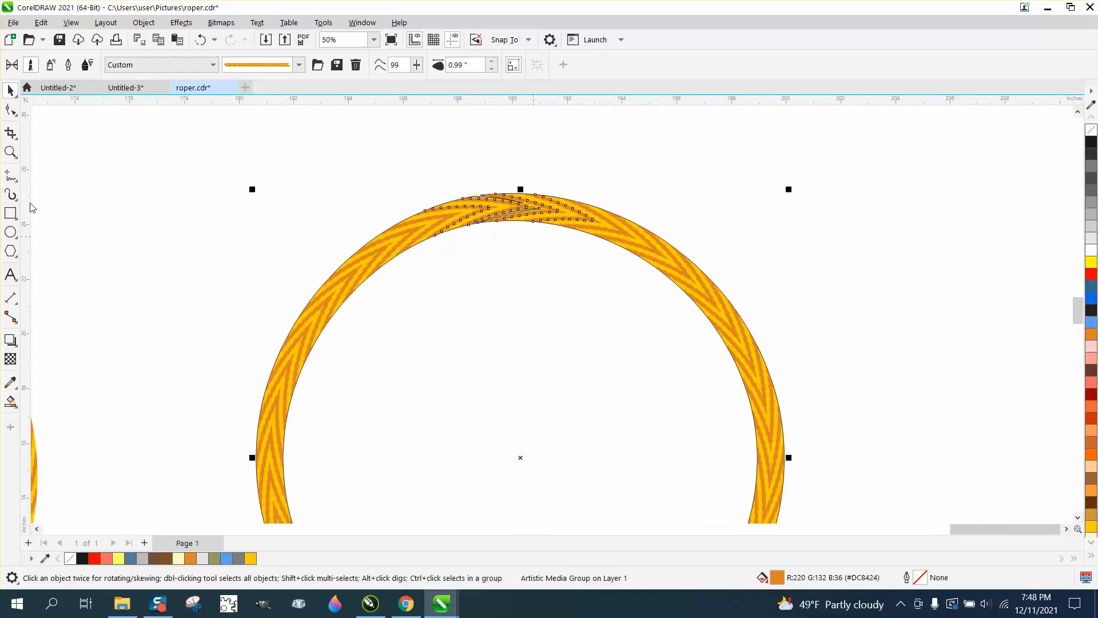
click(11, 152)
drag(492, 224, 623, 252)
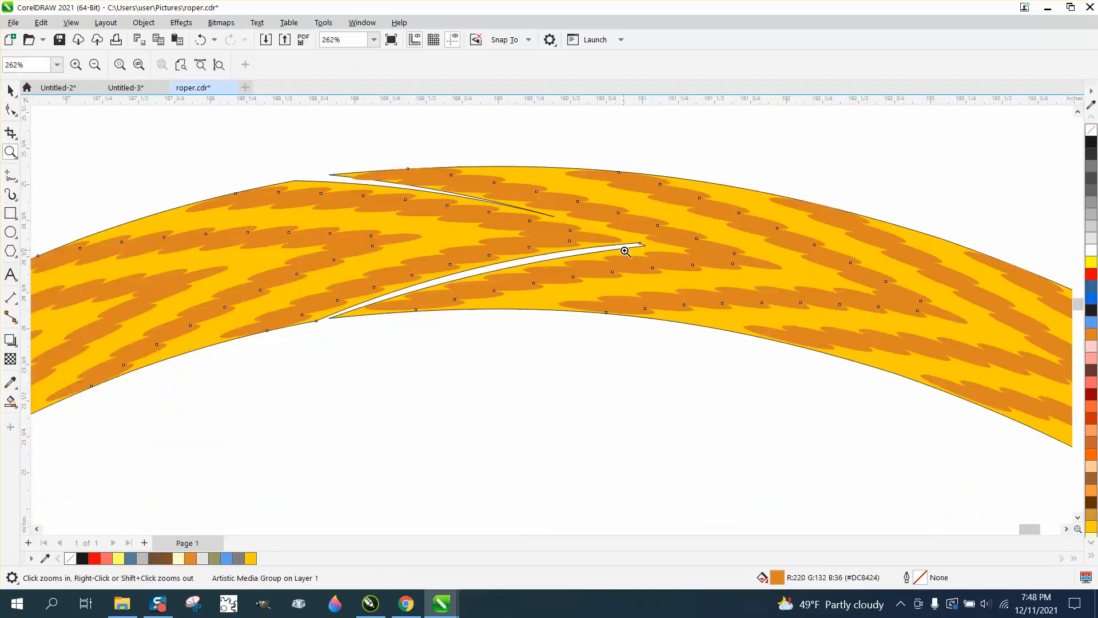
click(11, 110)
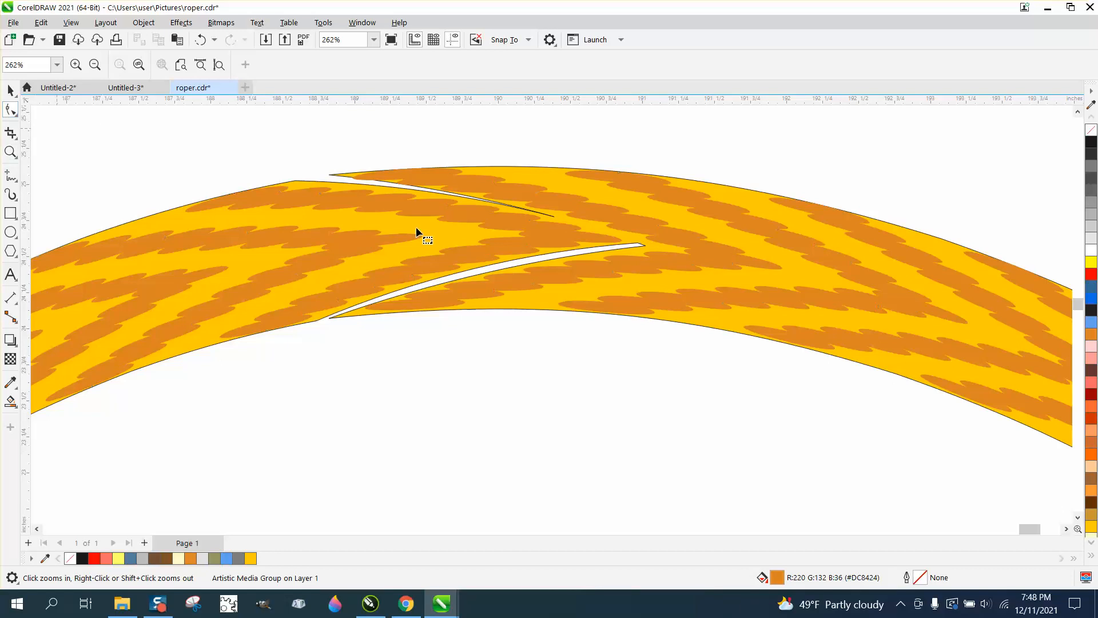
click(621, 244)
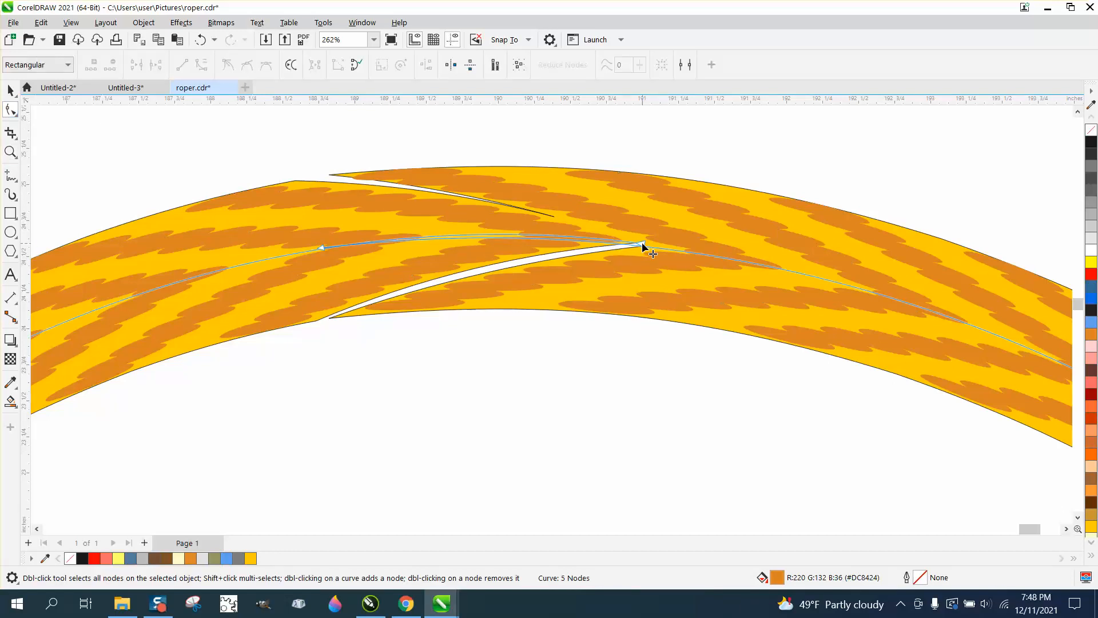
drag(641, 241, 648, 251)
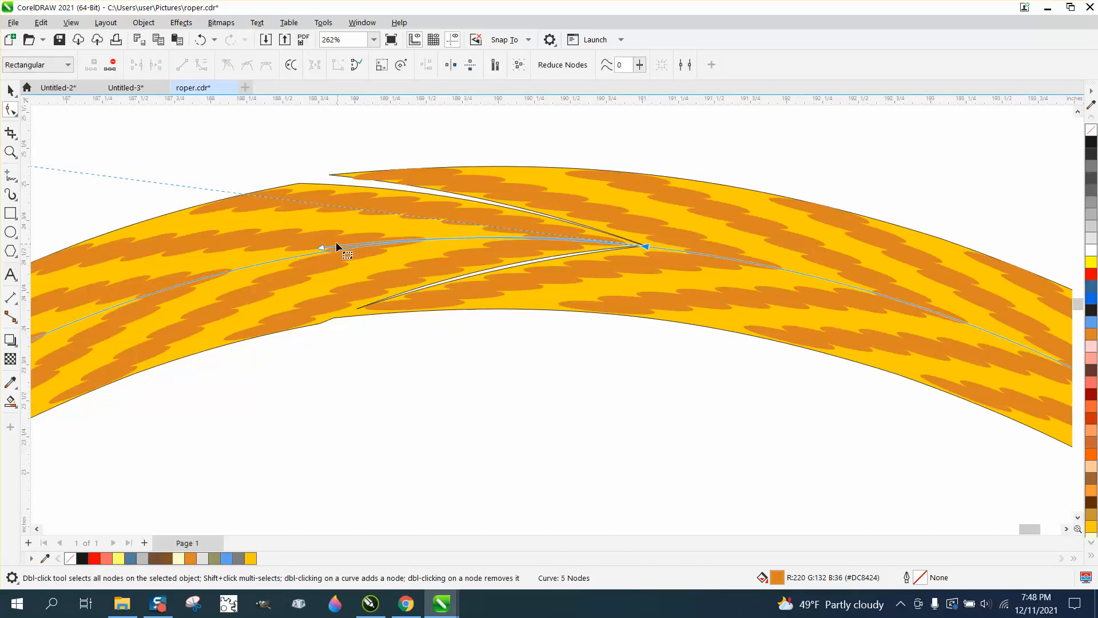
mouse_move(324, 249)
mouse_down()
mouse_move(321, 231)
mouse_move(313, 265)
mouse_up()
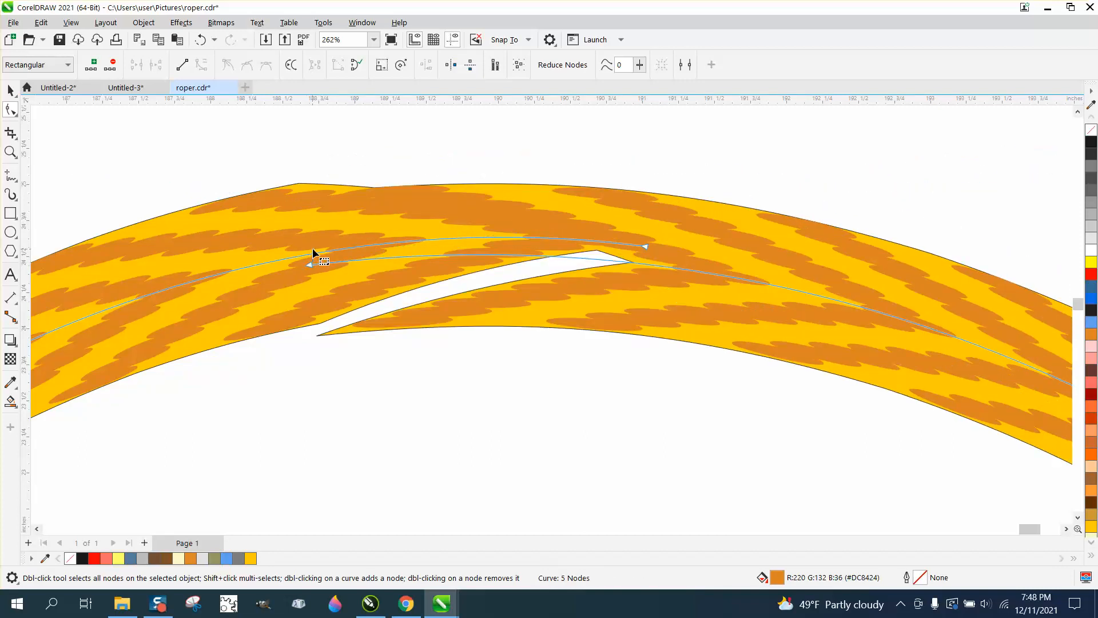
click(313, 251)
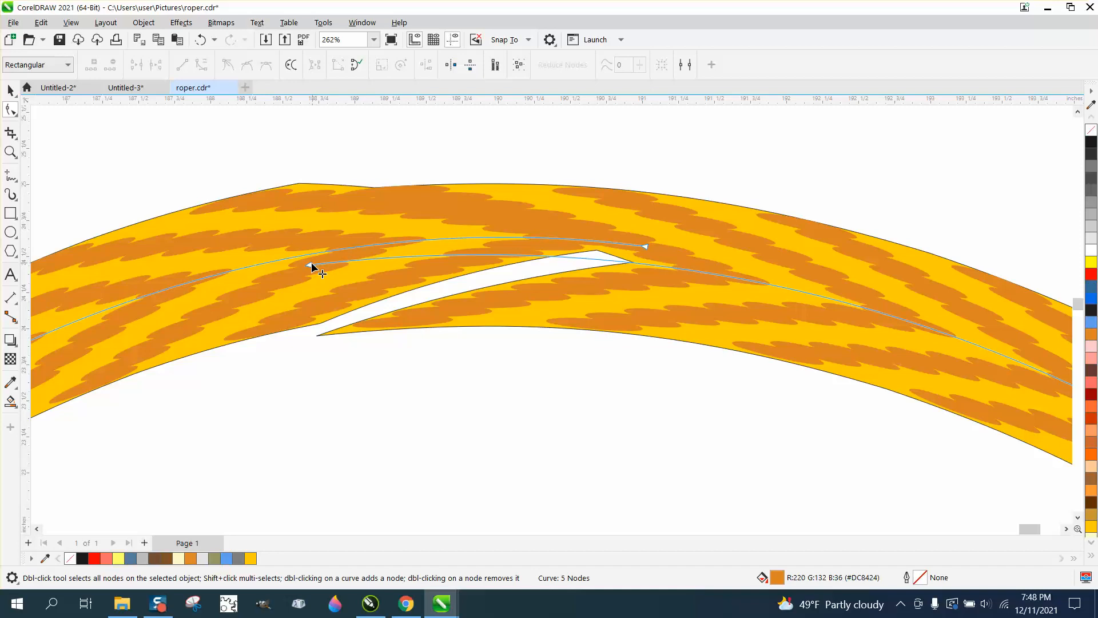
drag(313, 267, 318, 258)
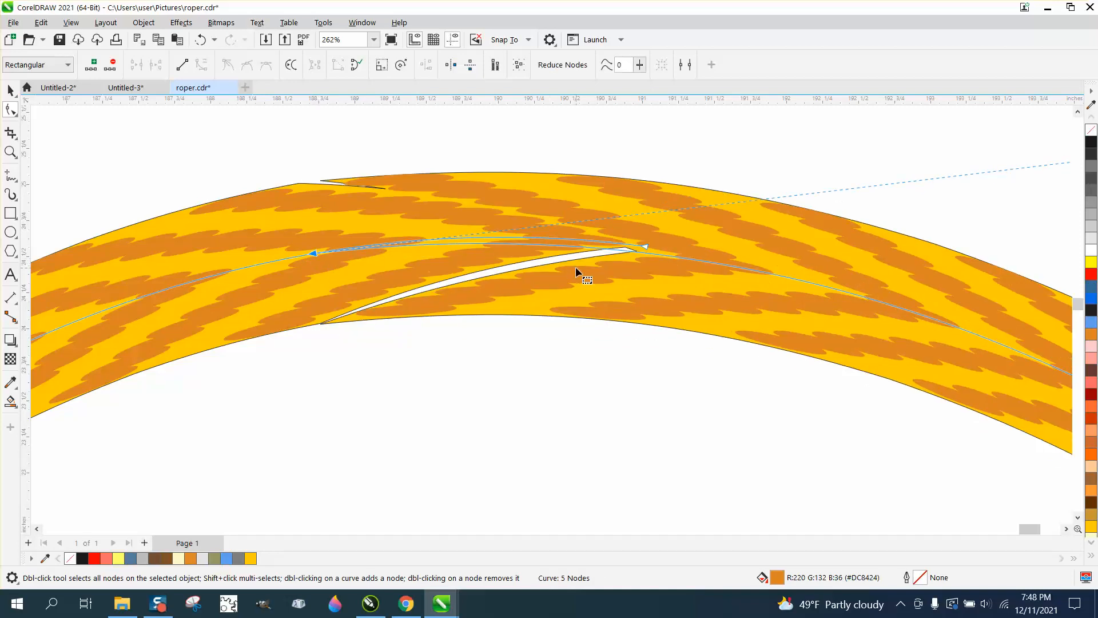
Step: Nudge both end nodes of the control curve slightly lower and outward to close the lower gap in the overlap
click(647, 248)
drag(649, 250, 652, 257)
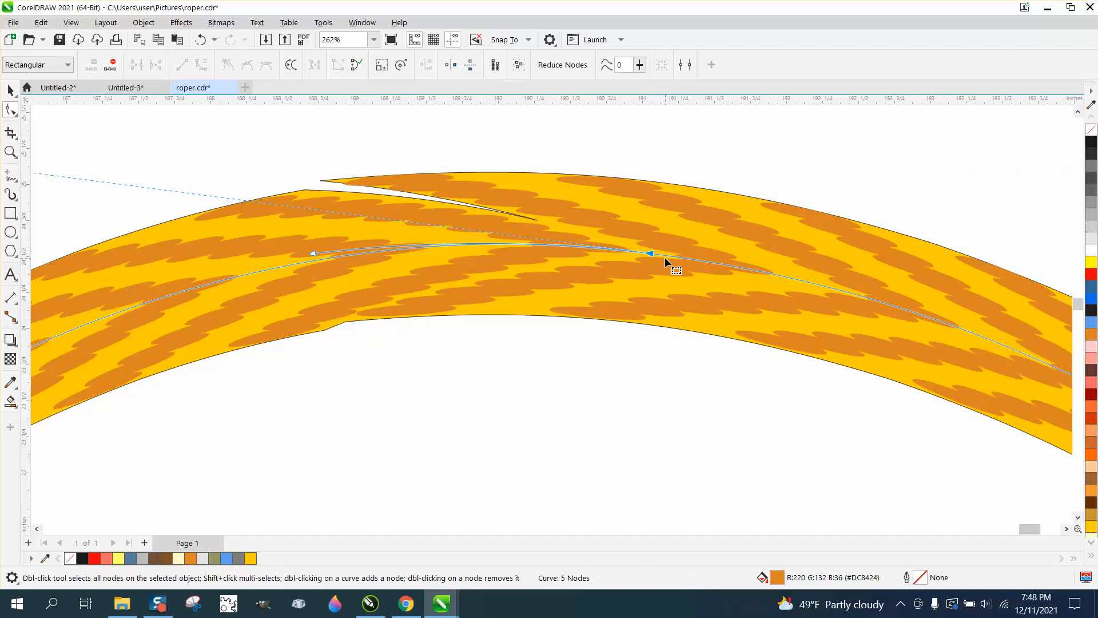
mouse_move(314, 252)
mouse_down()
mouse_move(311, 233)
mouse_move(311, 273)
mouse_move(314, 262)
mouse_move(324, 277)
mouse_move(309, 262)
mouse_up()
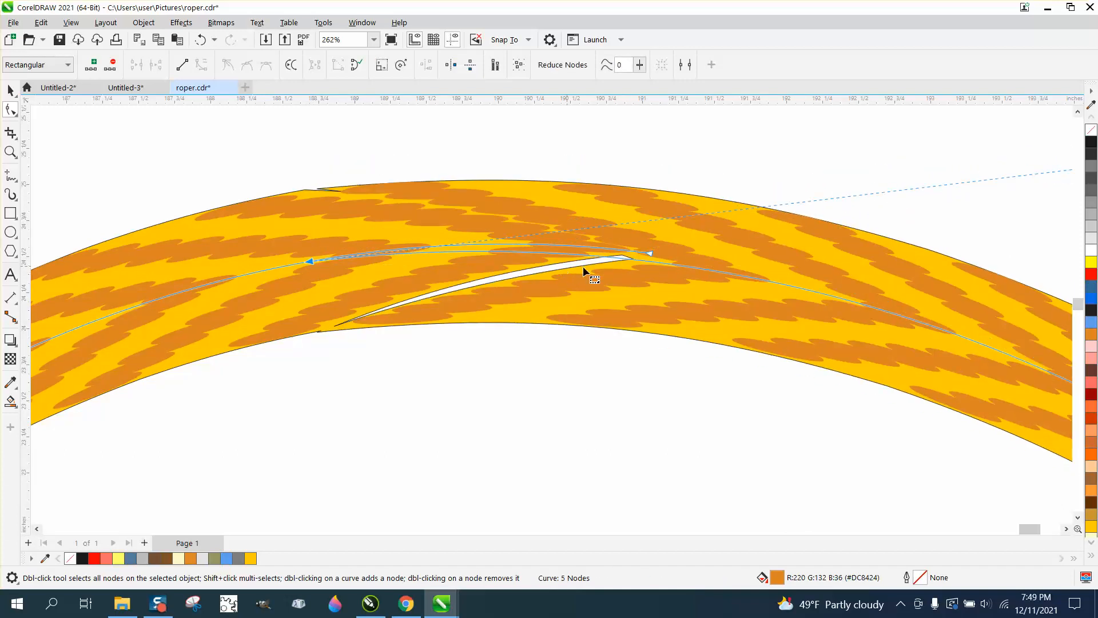
drag(650, 252, 653, 260)
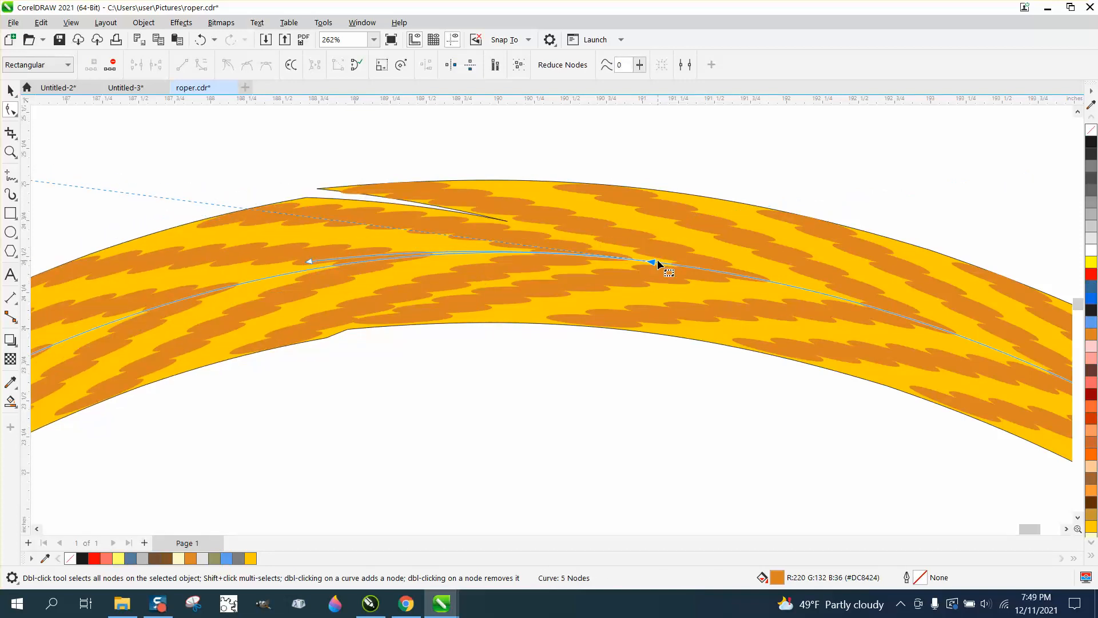
key(Escape)
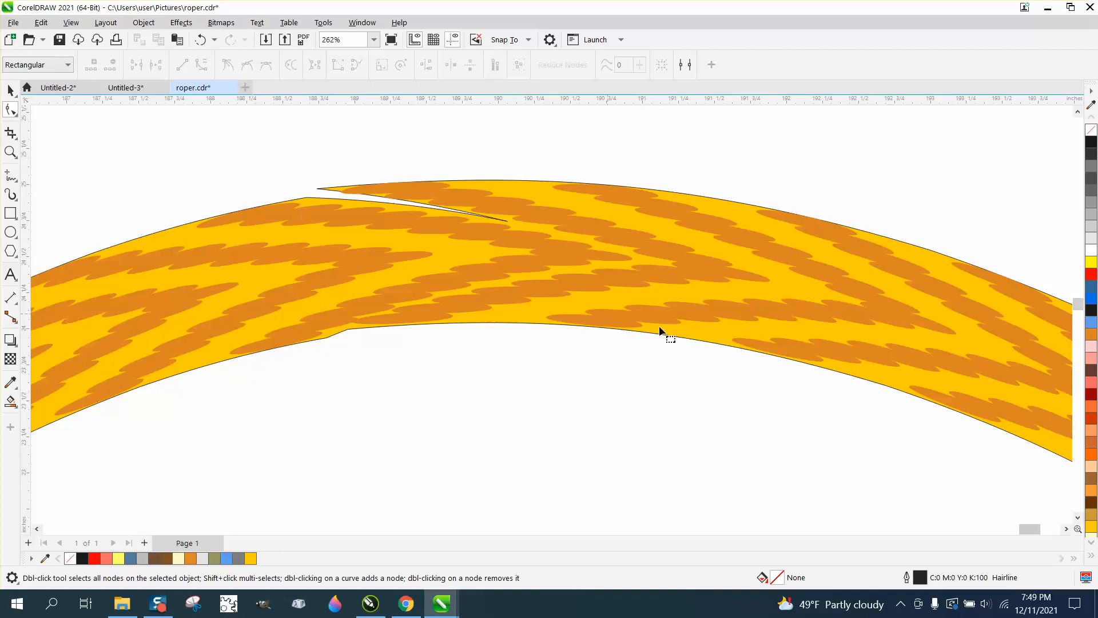
Step: Select the whole rope circle and break its artistic media group apart
scroll(316, 189, down, 1)
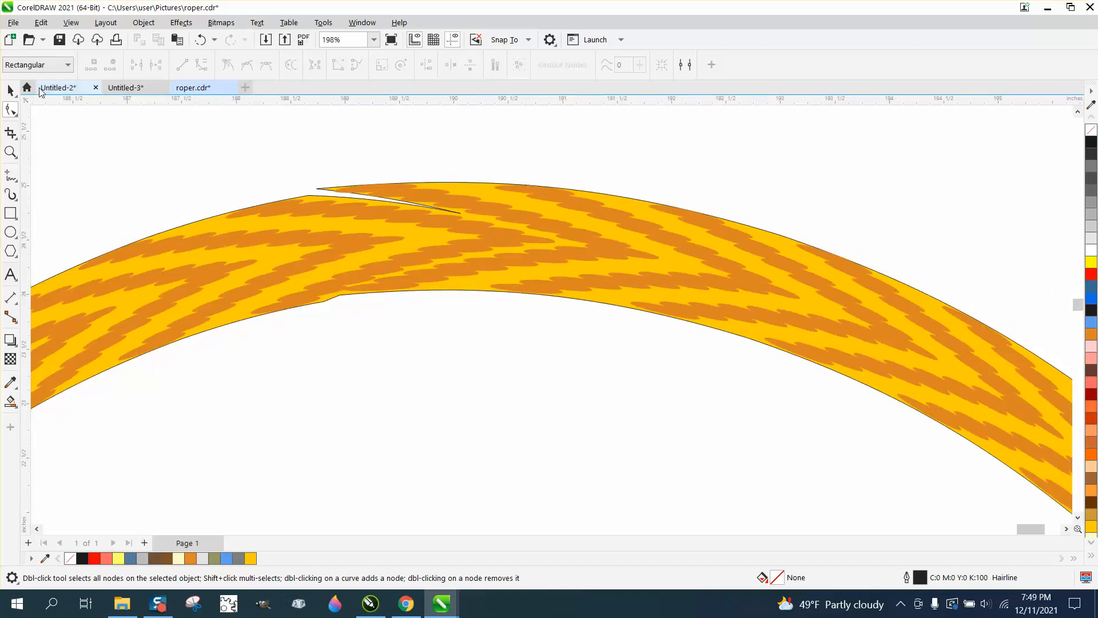
click(14, 94)
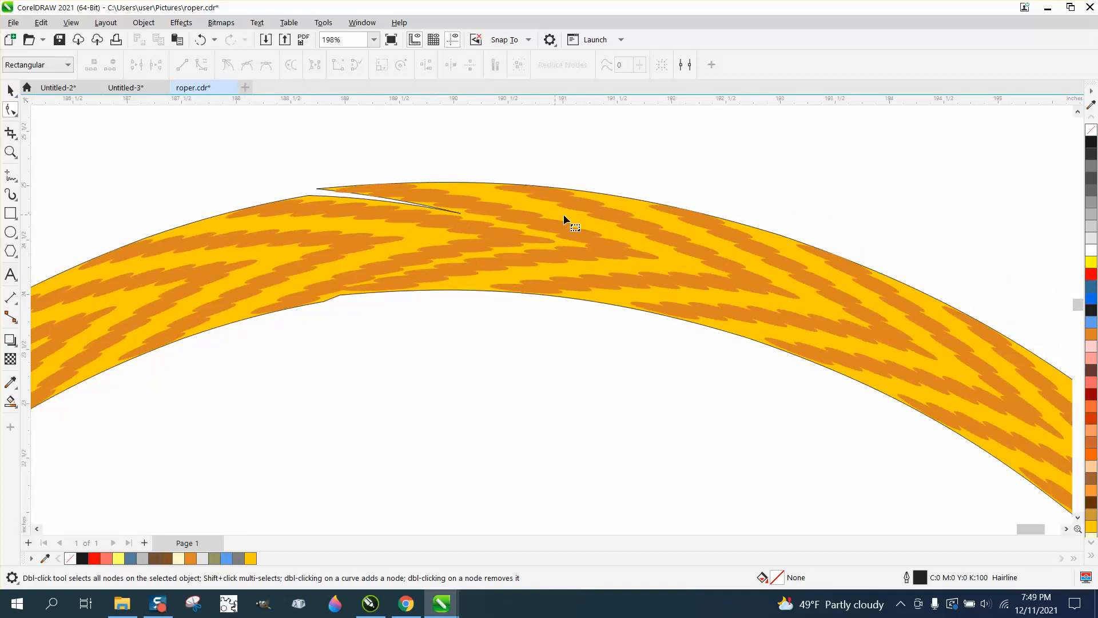
scroll(563, 214, down, 5)
key(space)
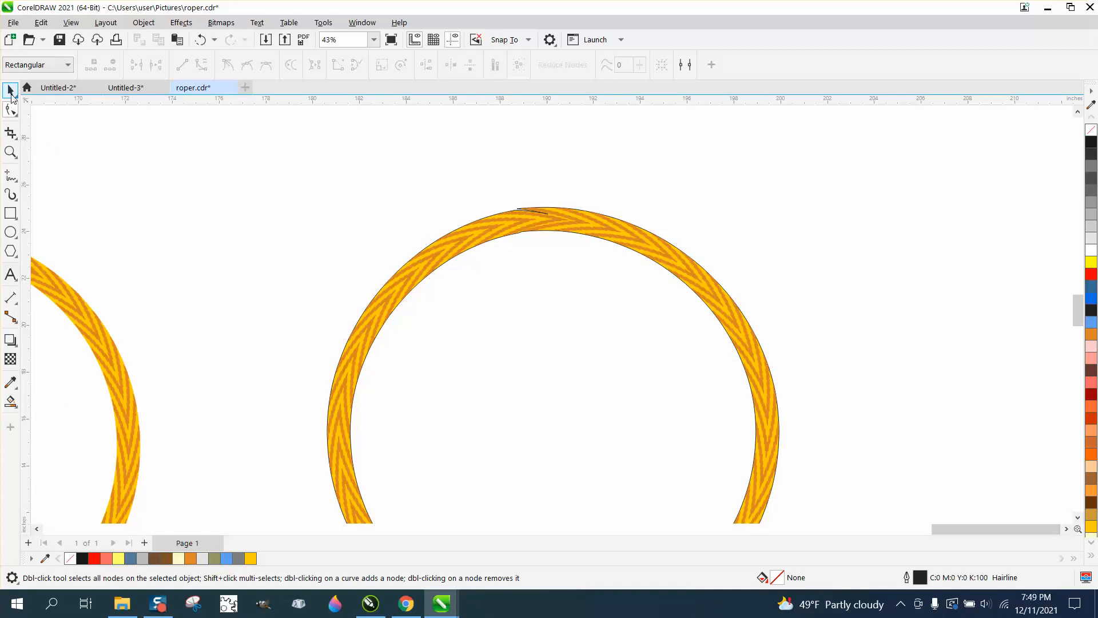
scroll(396, 200, down, 2)
drag(293, 206, 780, 506)
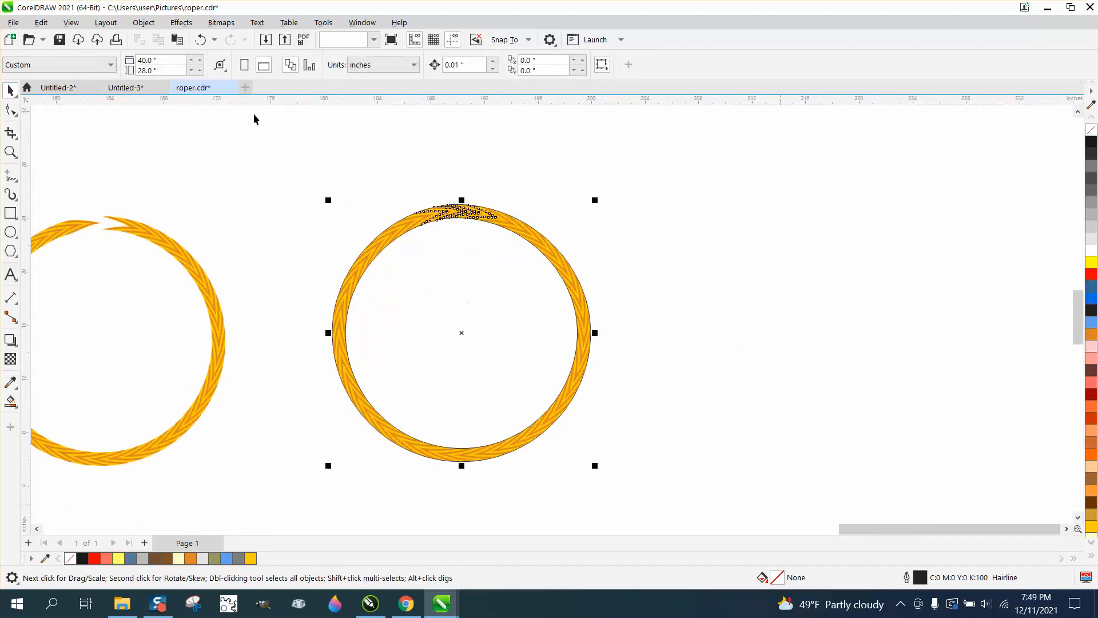
click(155, 27)
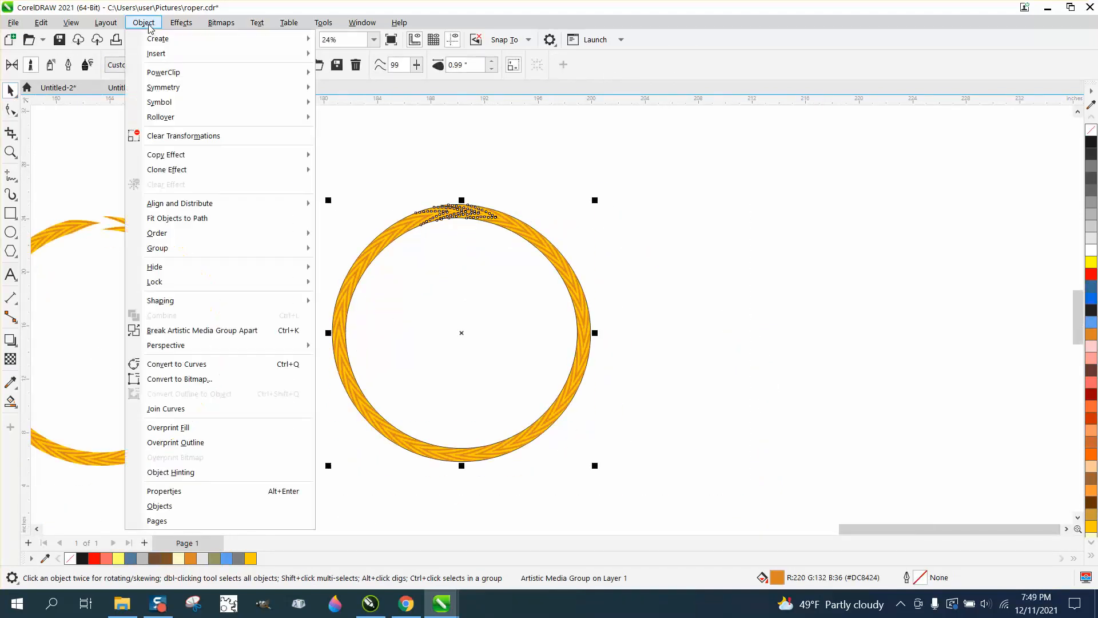
click(228, 332)
click(289, 224)
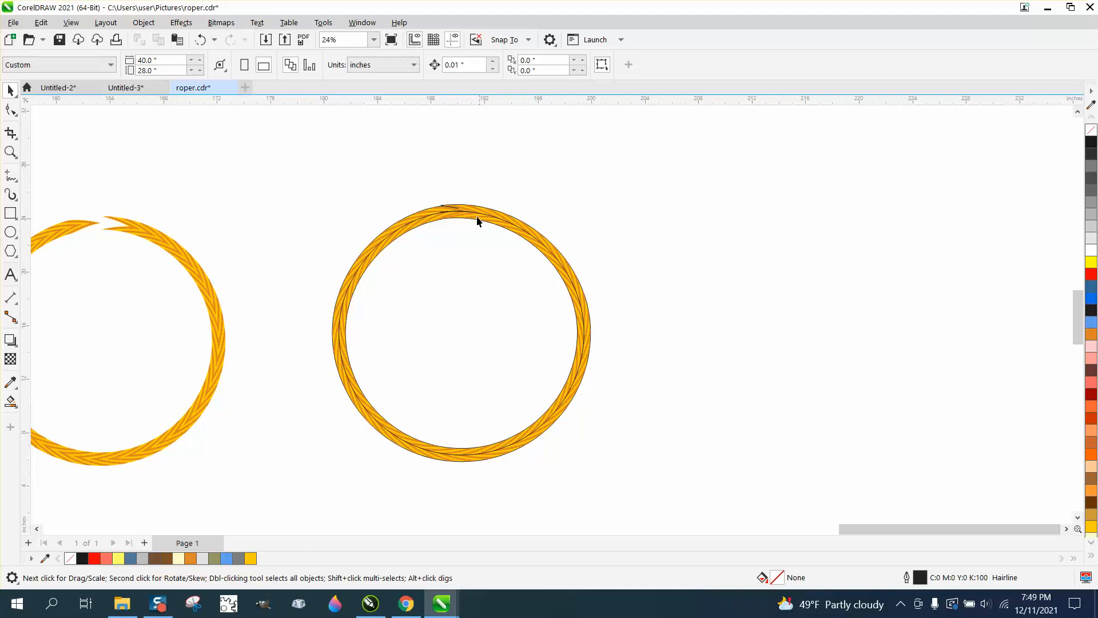
Step: Delete the control curve separated from the rope circle and move the rope circle up and away into free space
click(839, 216)
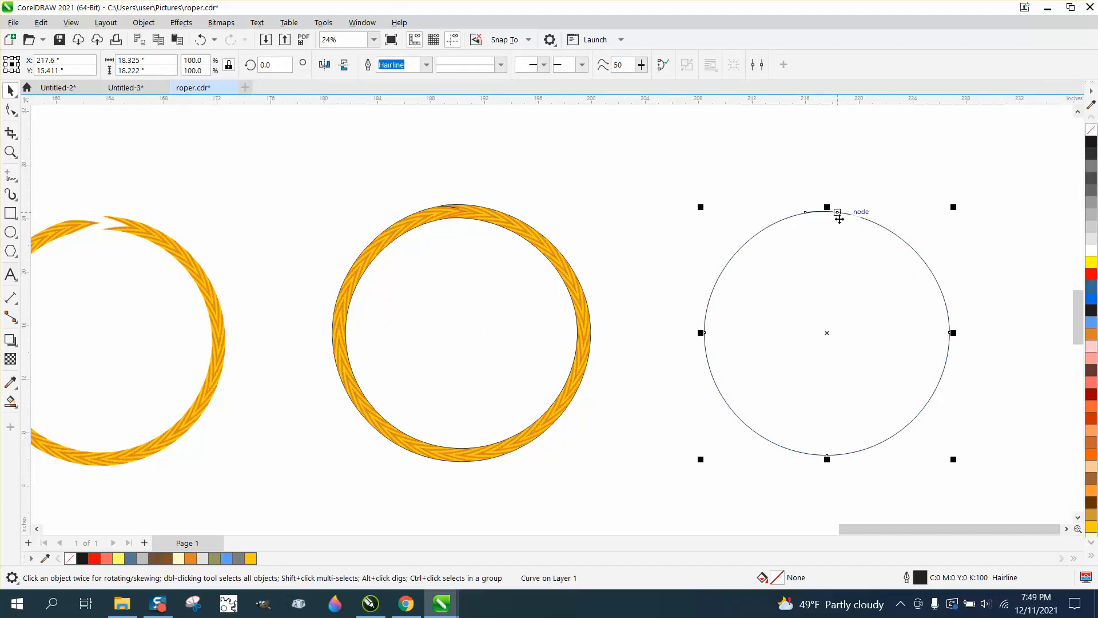
key(Delete)
click(616, 241)
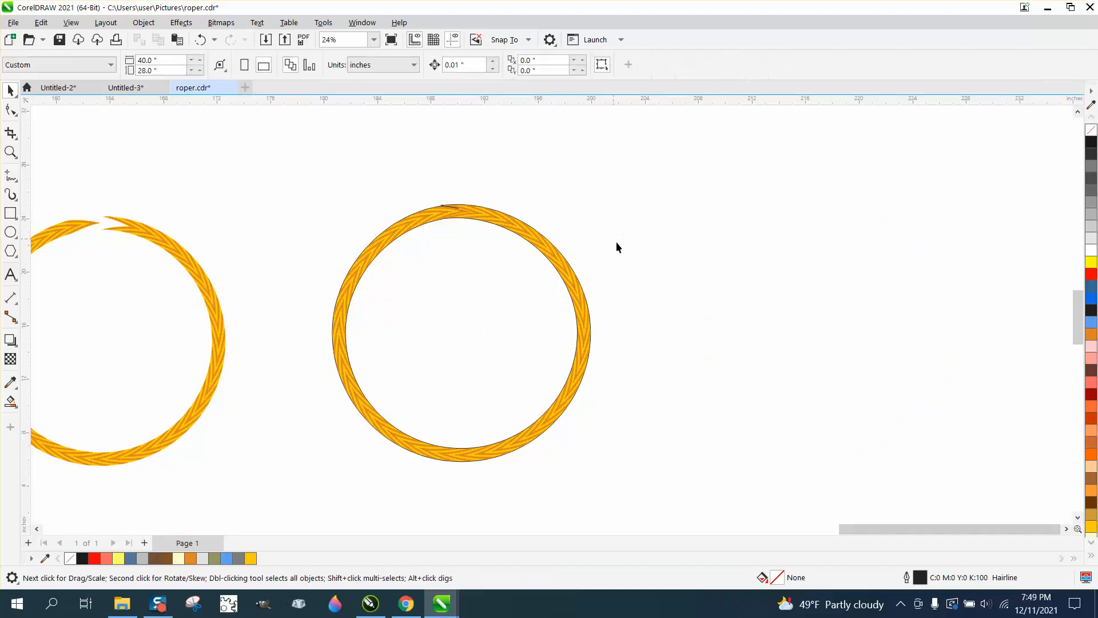
scroll(705, 250, down, 1)
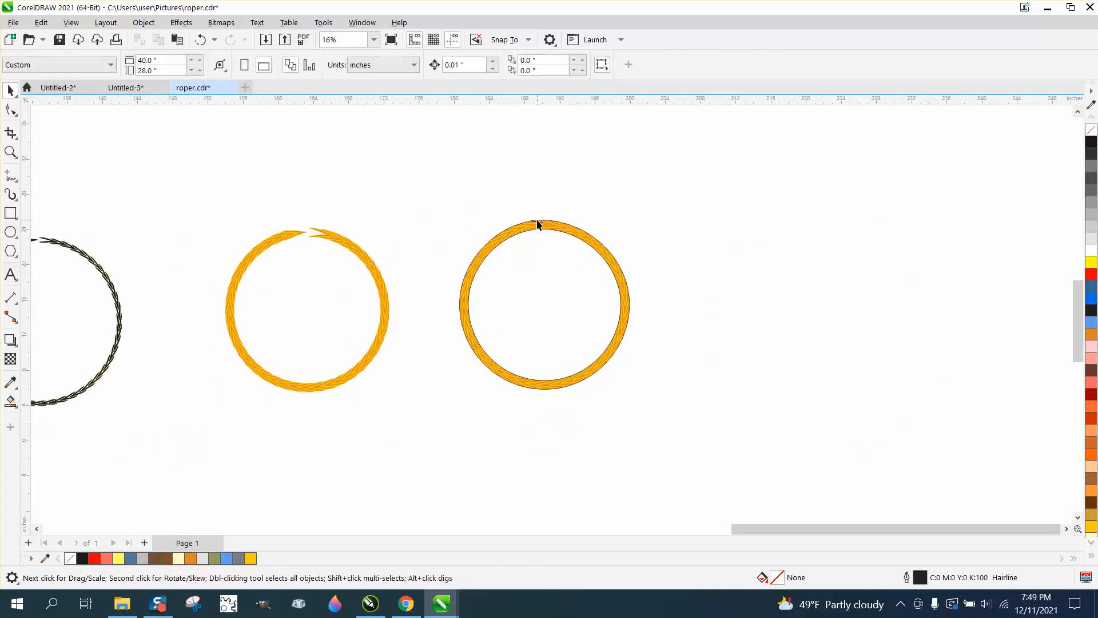
drag(538, 225, 658, 177)
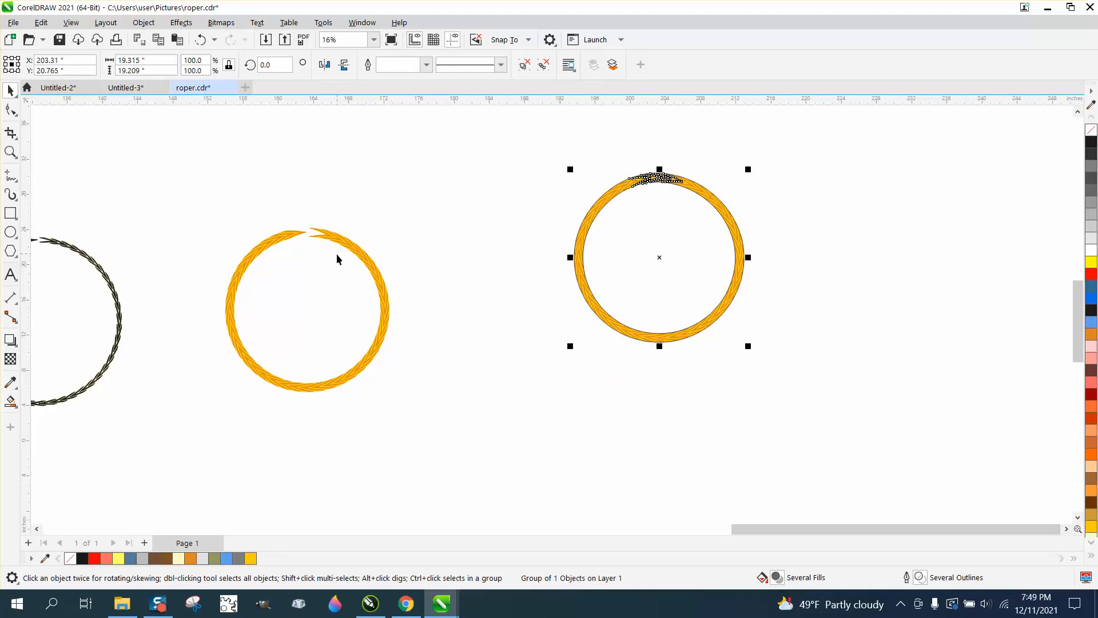
Step: Move the rounded rectangular rope border from the row of samples into the empty area below the circles
scroll(474, 276, down, 1)
scroll(333, 268, down, 2)
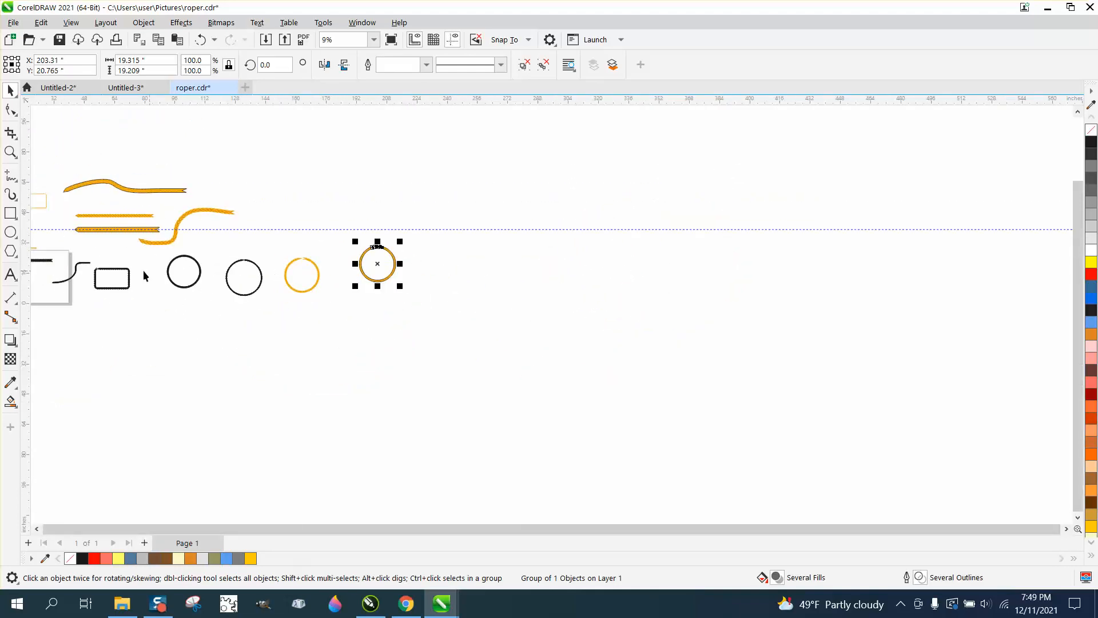
drag(120, 274, 425, 350)
click(10, 152)
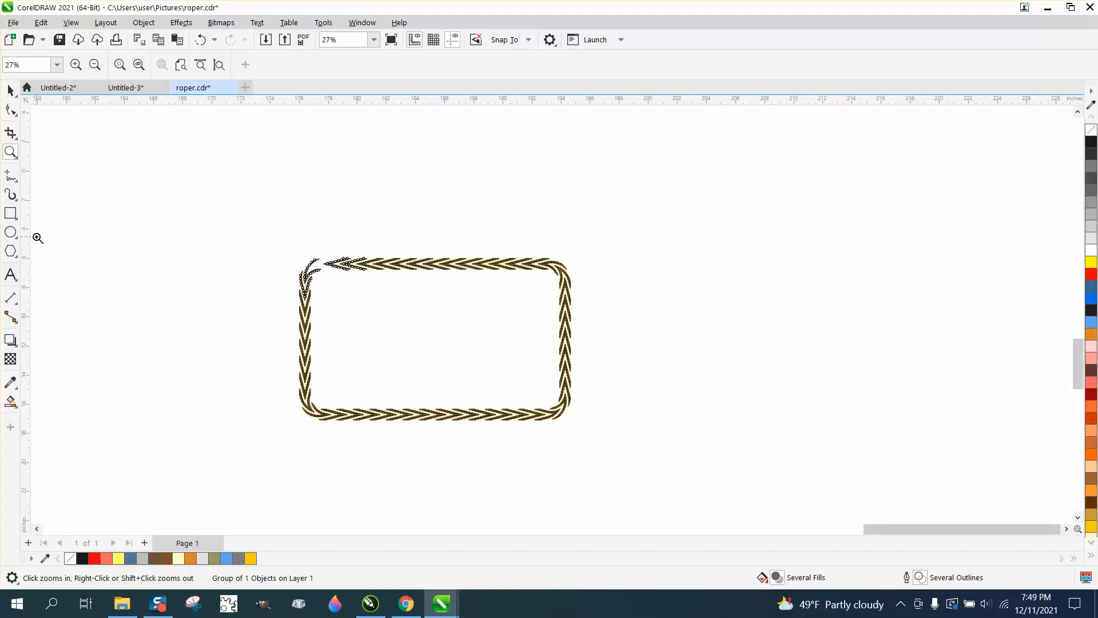
Step: Draw a rectangle about 11.4 by 7.7 inches in the free space beside the rope border and round its corners to 2 inches
click(11, 214)
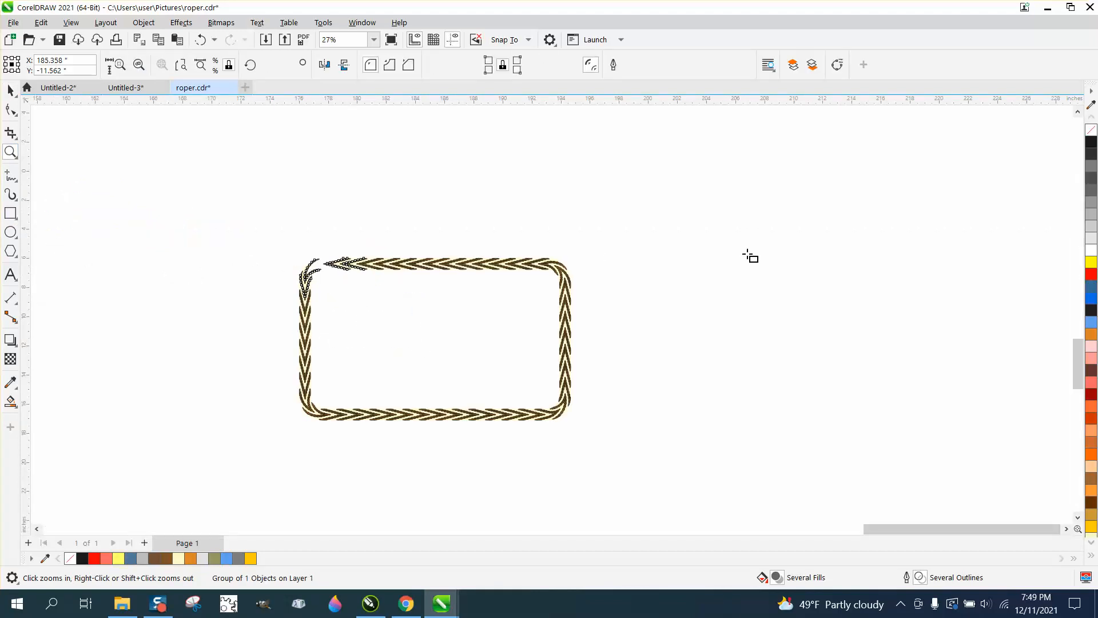
mouse_move(939, 250)
mouse_down()
mouse_move(886, 295)
mouse_move(806, 322)
mouse_move(772, 363)
mouse_up()
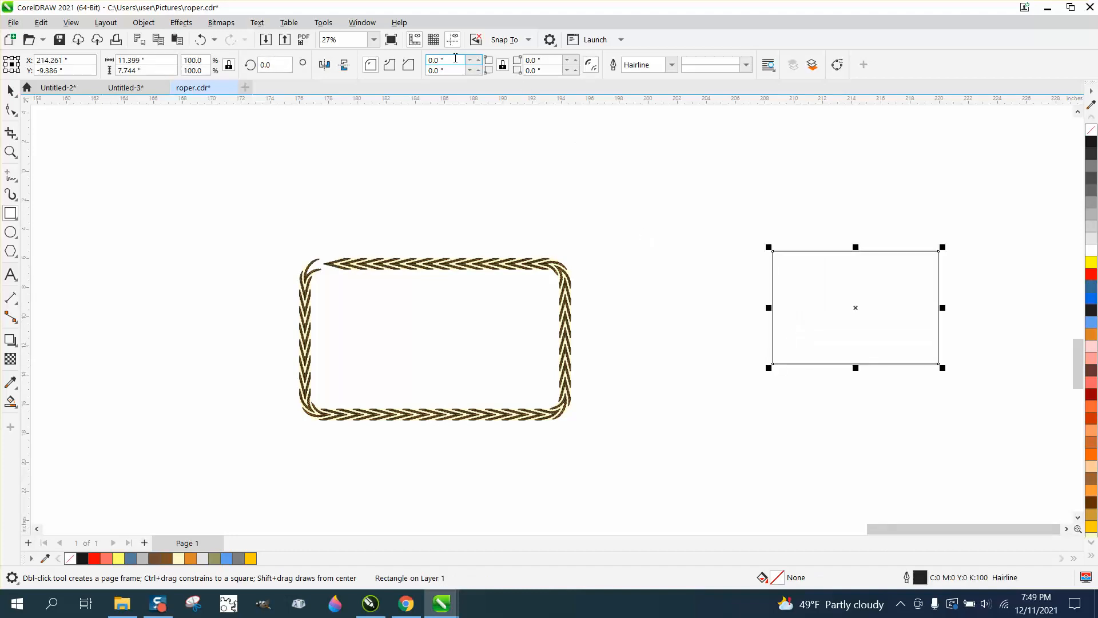
drag(453, 60, 412, 63)
text(3)
key(Return)
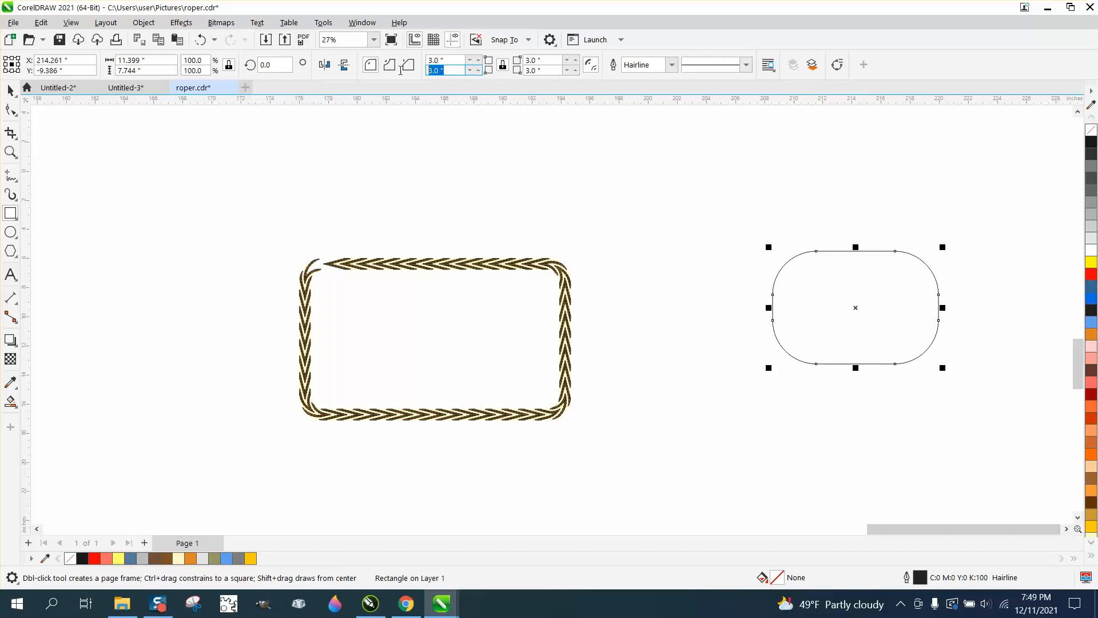
text(2)
key(Return)
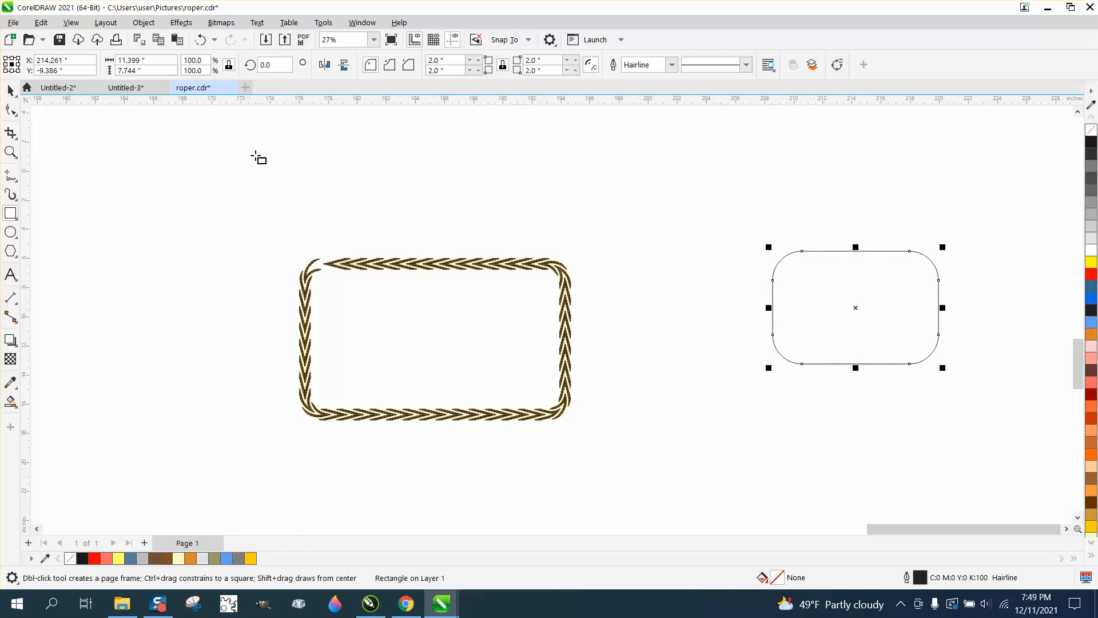
Step: Apply the custom rope brush to the new rounded rectangle with a stroke width of 1.0 inch
click(10, 195)
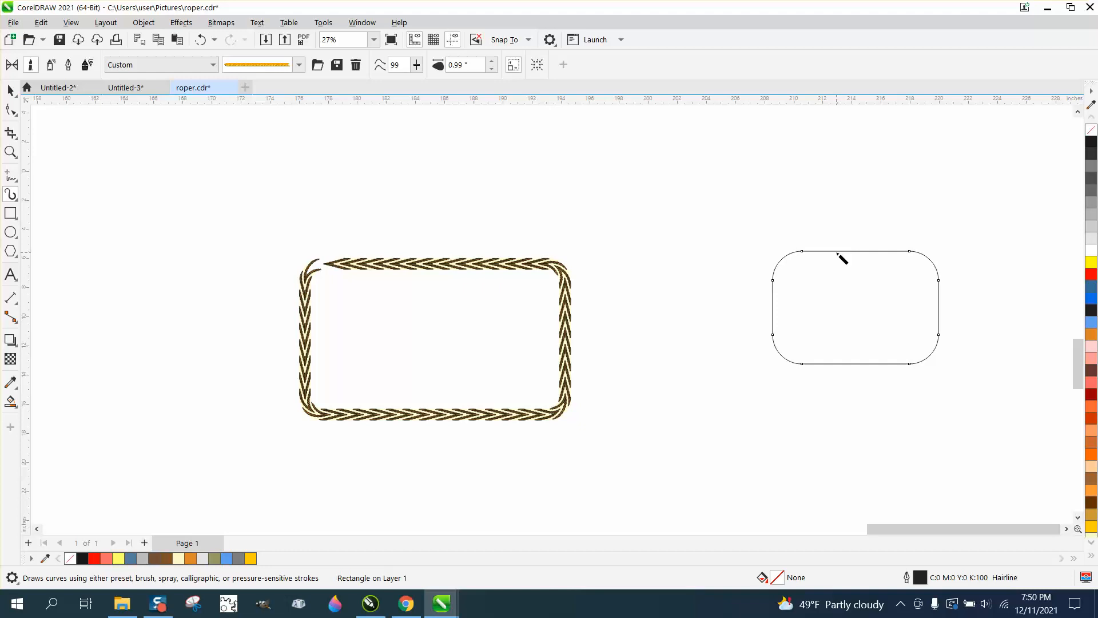
click(491, 60)
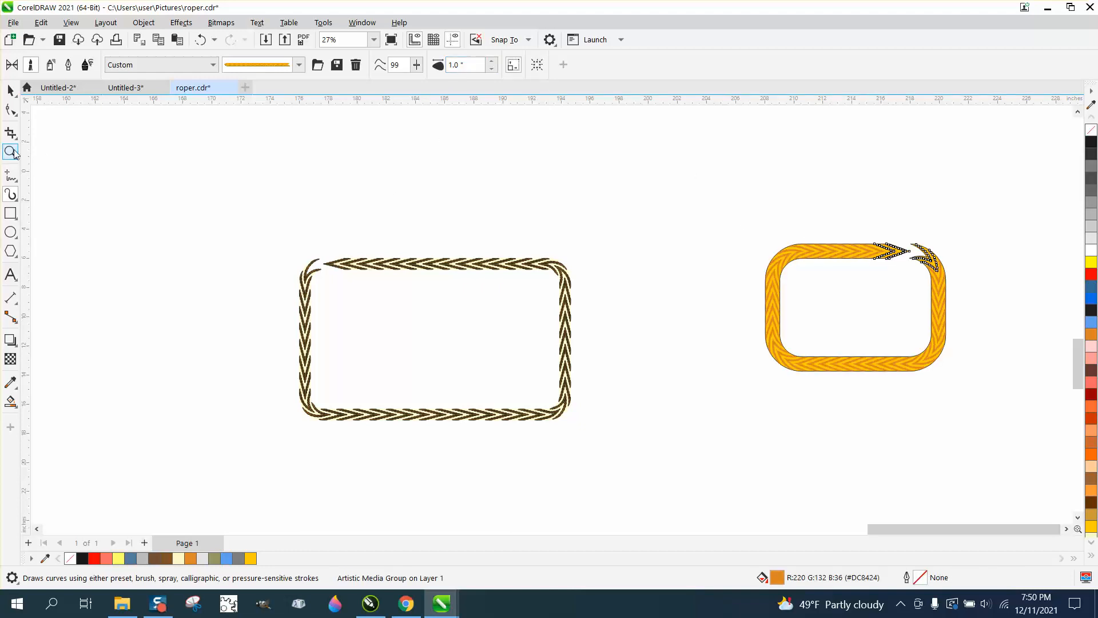
drag(819, 213, 990, 302)
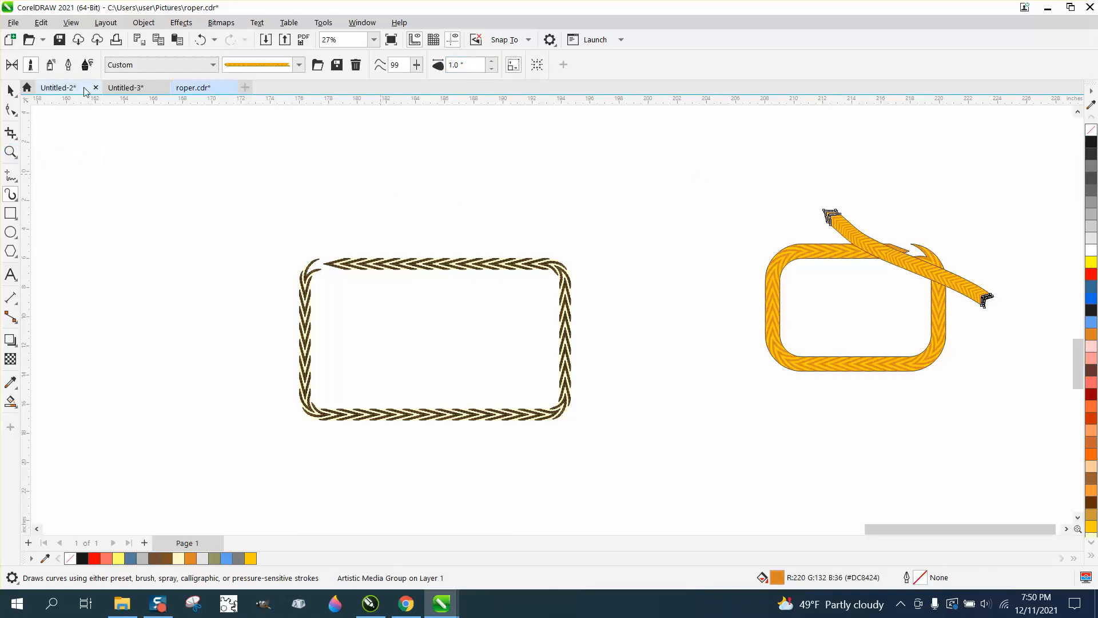
click(11, 90)
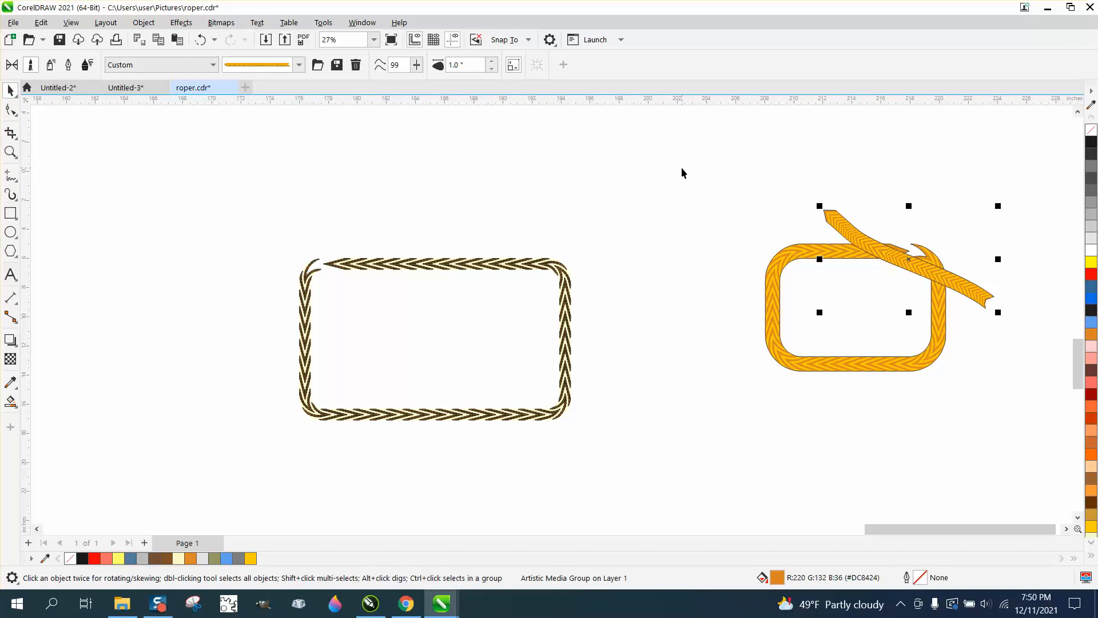
key(Delete)
Step: Try to close the gap at the rope's upper-right corner by moving the rectangle's corner node
click(9, 151)
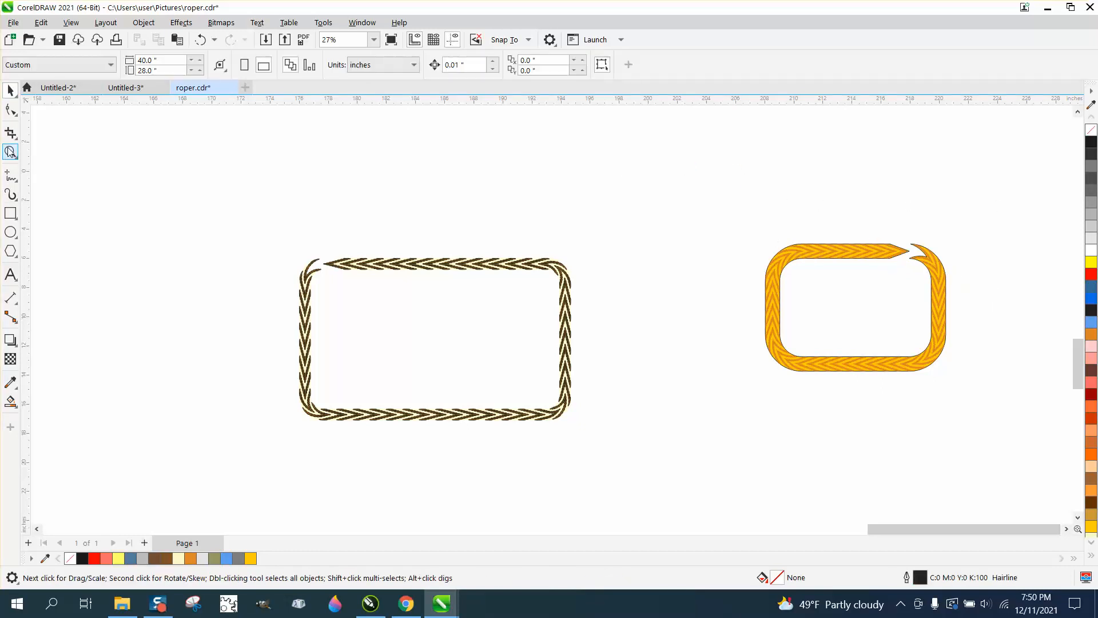
drag(938, 282, 986, 303)
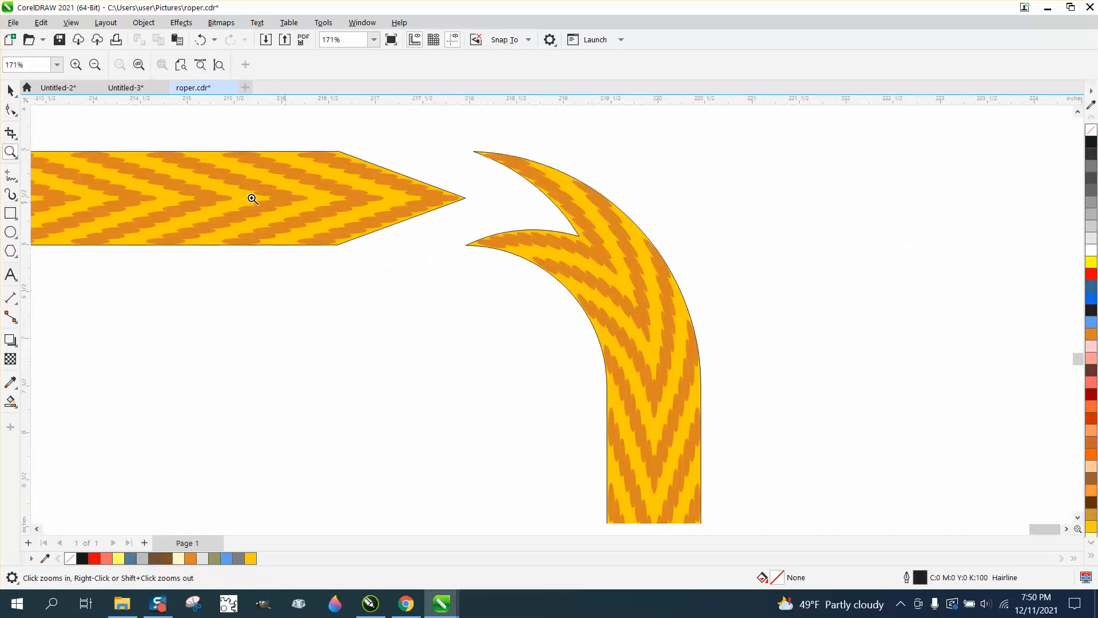
click(11, 110)
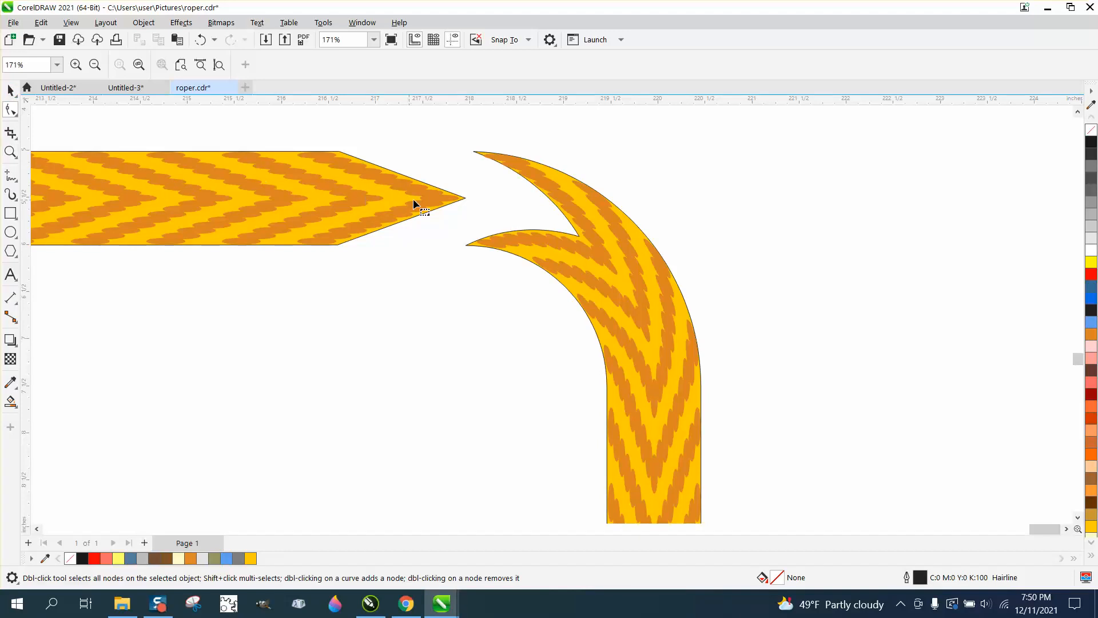
click(451, 203)
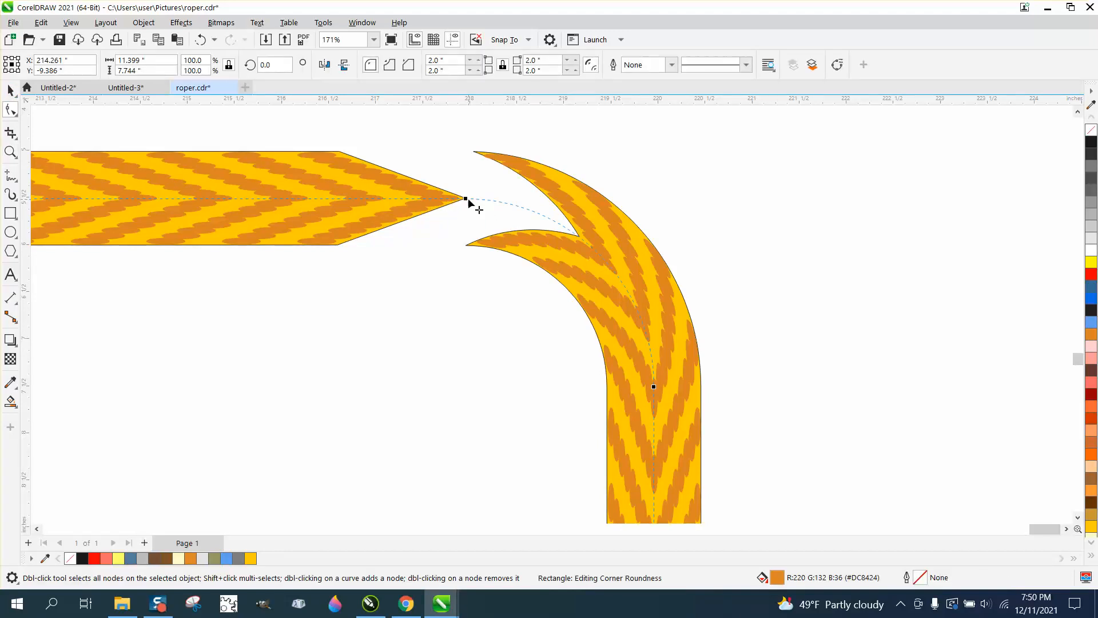
drag(540, 205, 553, 216)
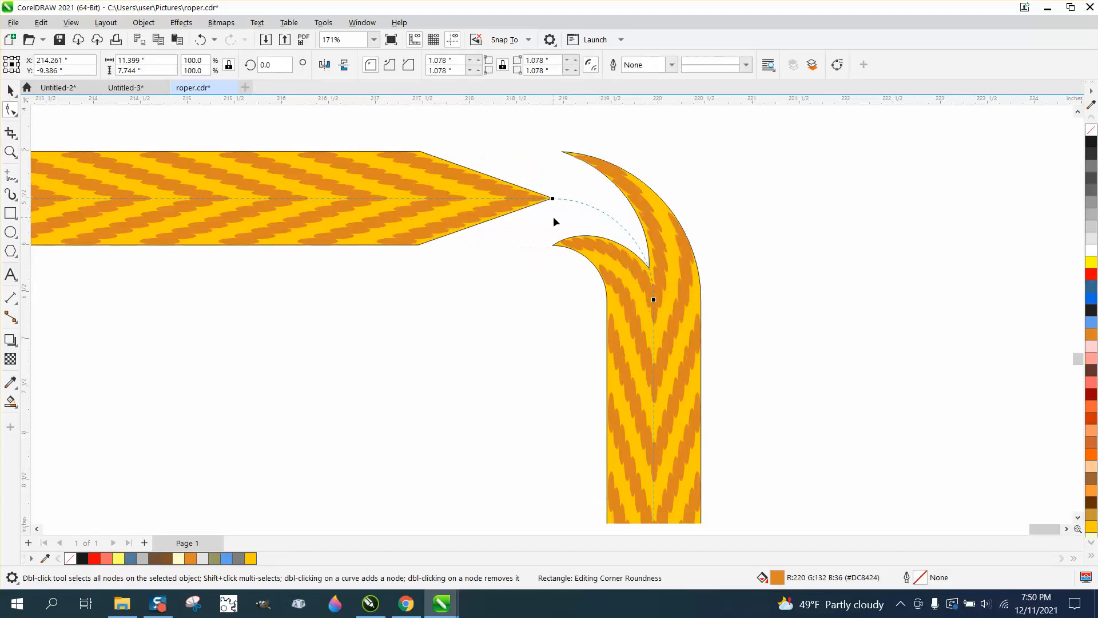
Step: Undo the corner change and the rope brush, returning to the plain rectangle outline with 2-inch corners
click(200, 39)
scroll(664, 222, down, 2)
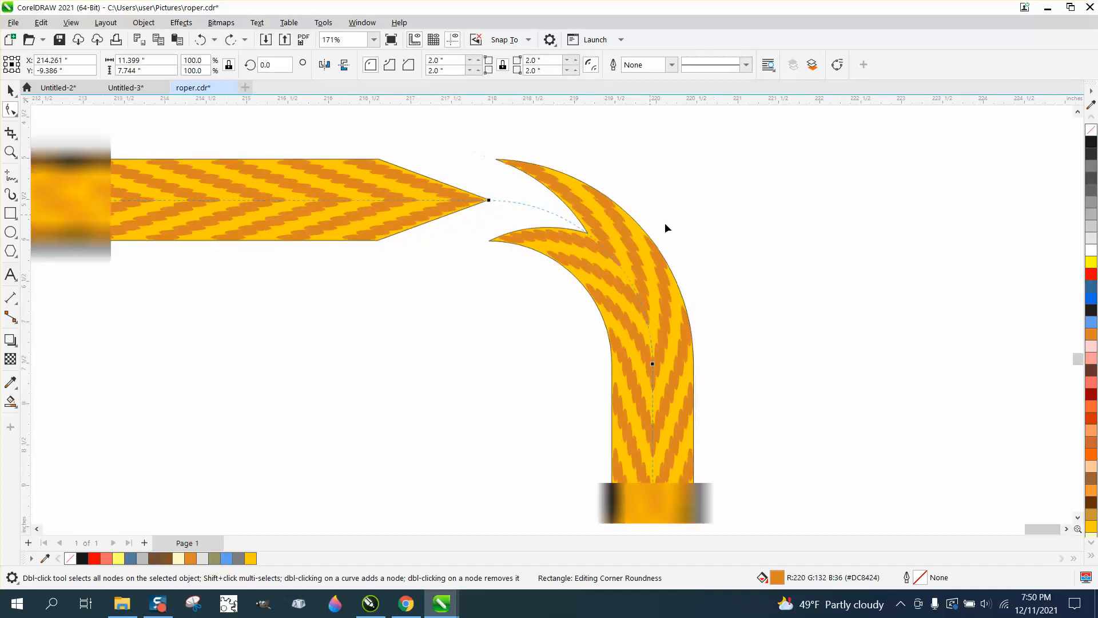
click(202, 40)
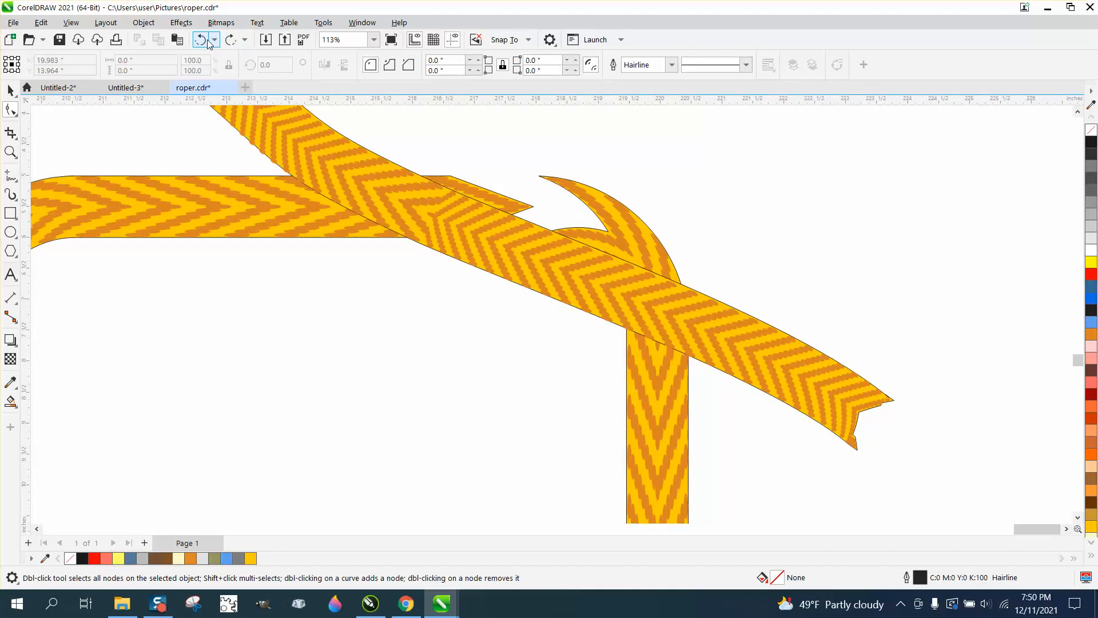
click(201, 40)
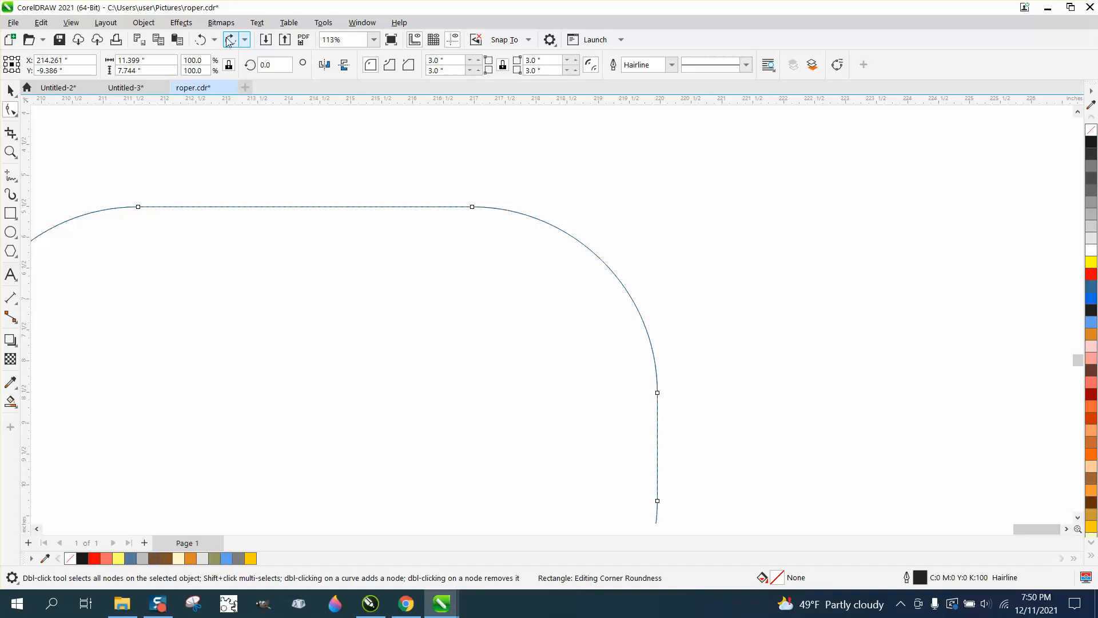
click(230, 39)
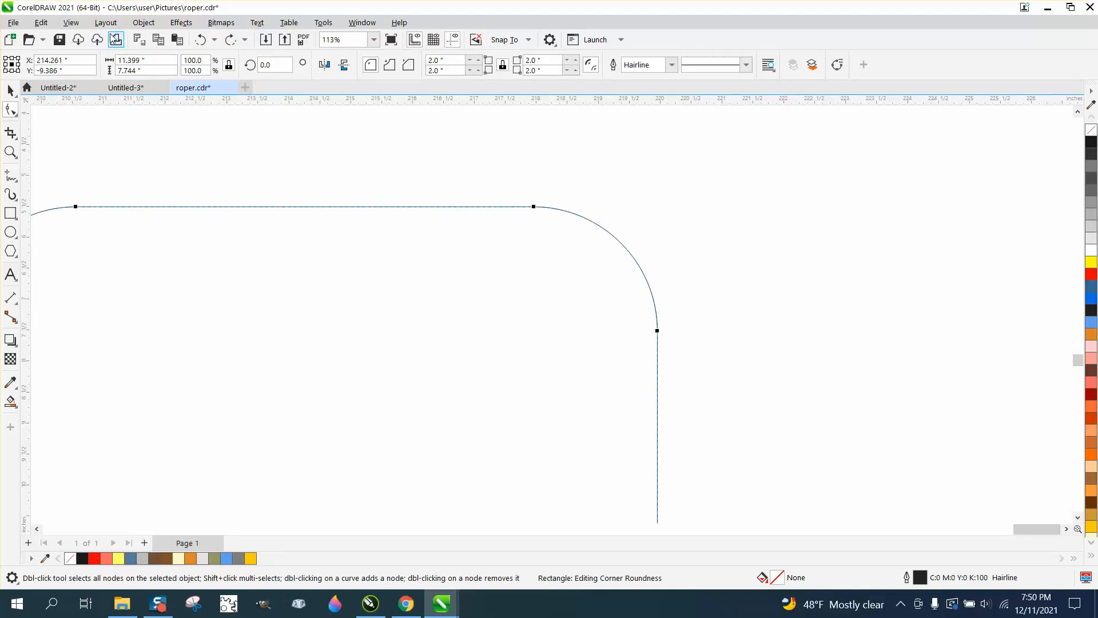
Step: Convert the rounded rectangle to curves and break it apart at the node where the top edge meets the upper-right corner
click(144, 22)
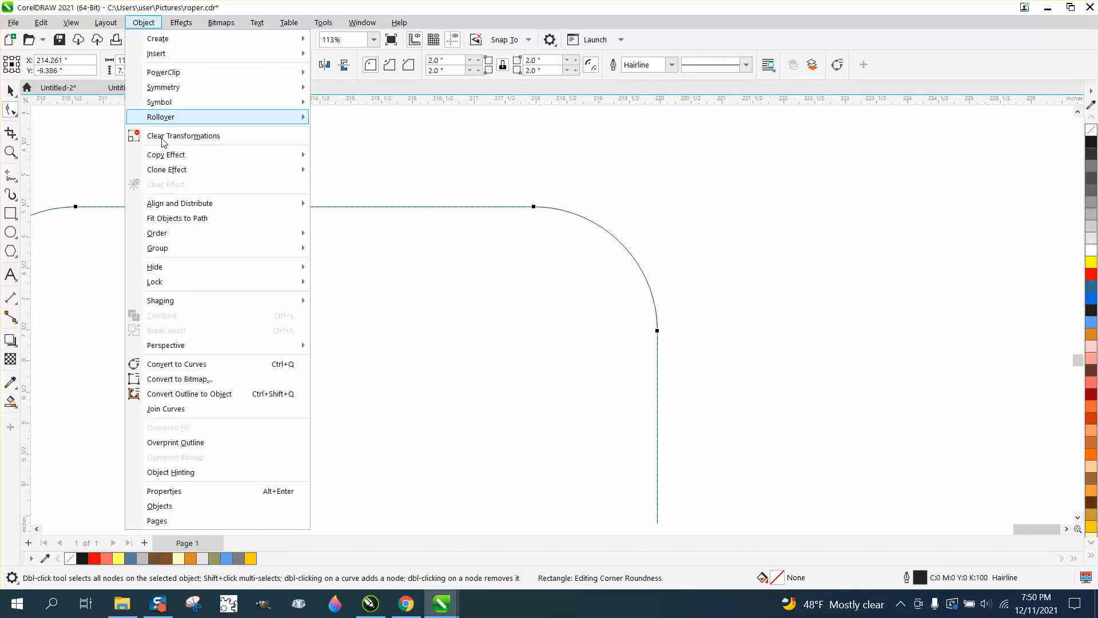
click(199, 364)
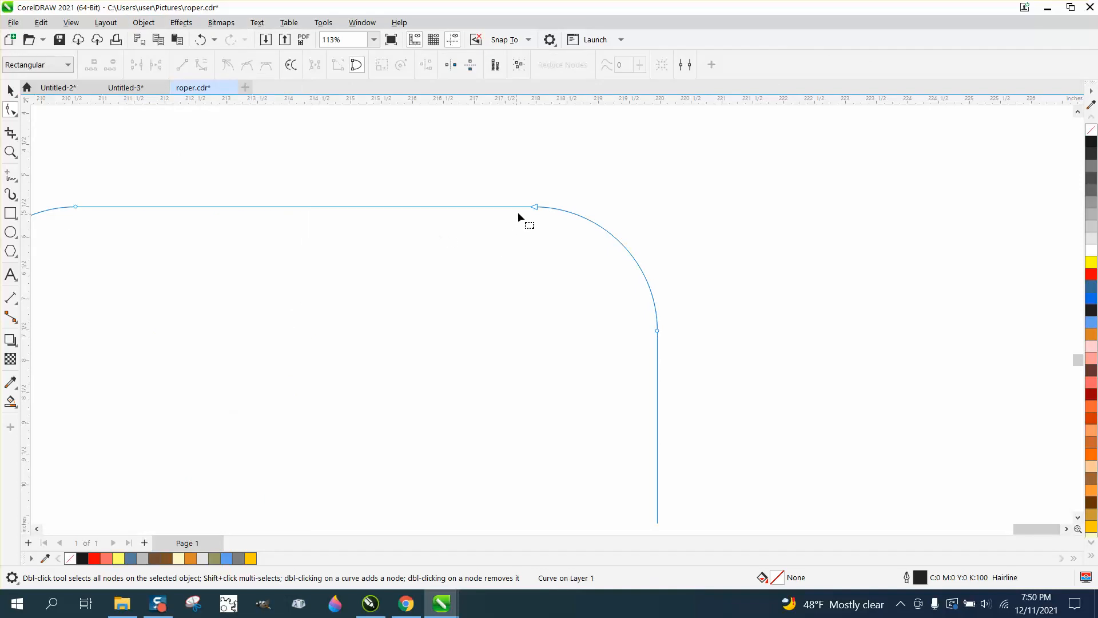
click(534, 207)
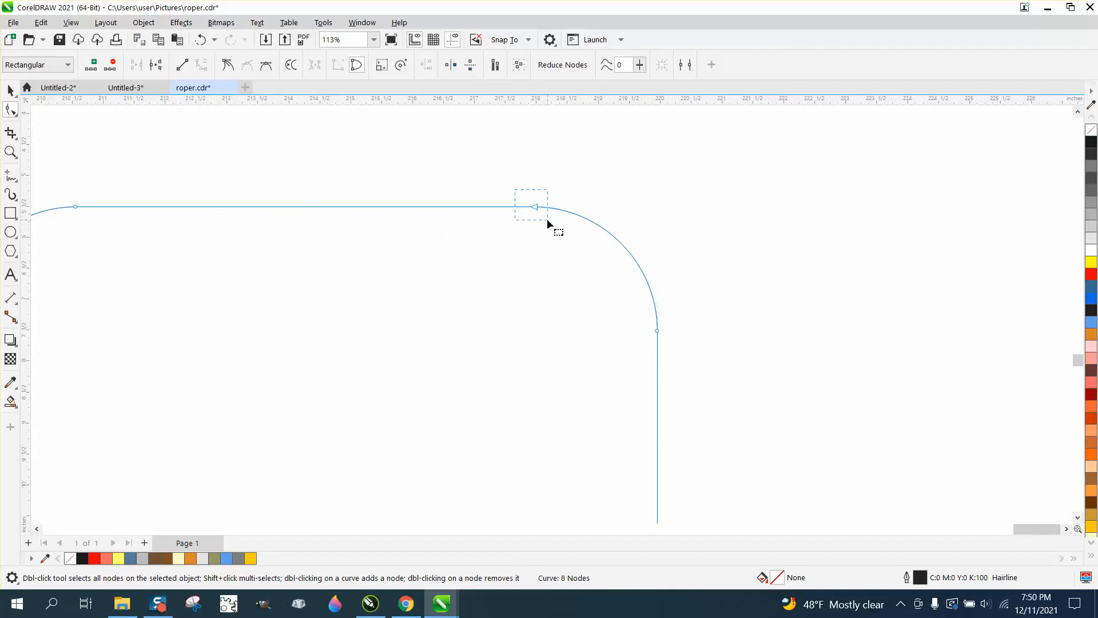
right_click(534, 205)
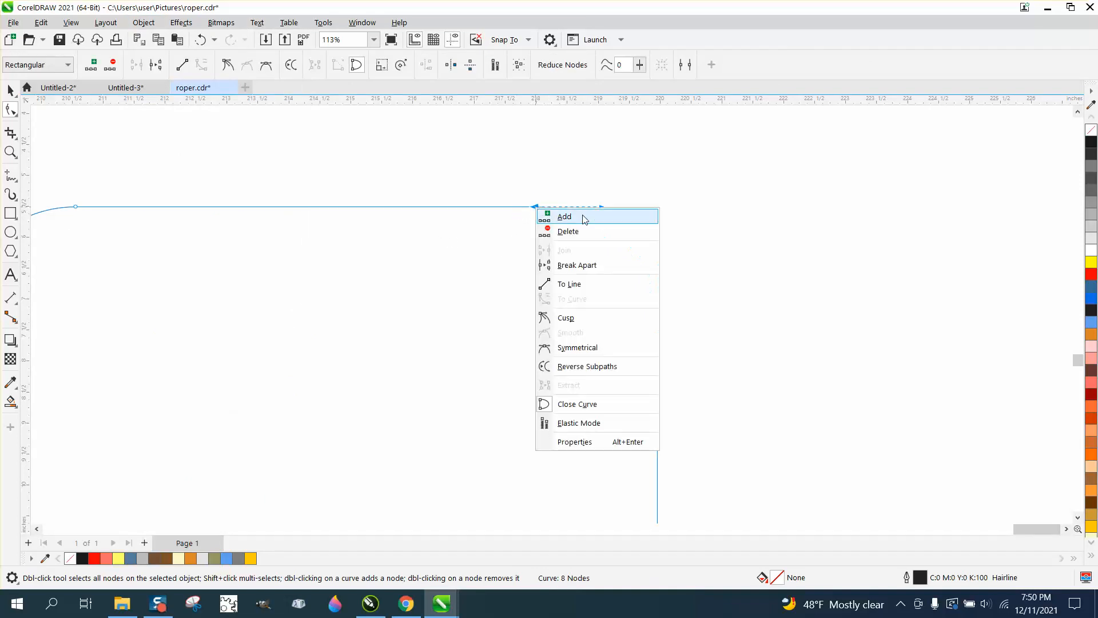
click(589, 265)
Step: Move the corner arc's loose end about 3 inches back along the top edge as an overlap and stretch its handles to reshape the corner
drag(536, 213, 407, 216)
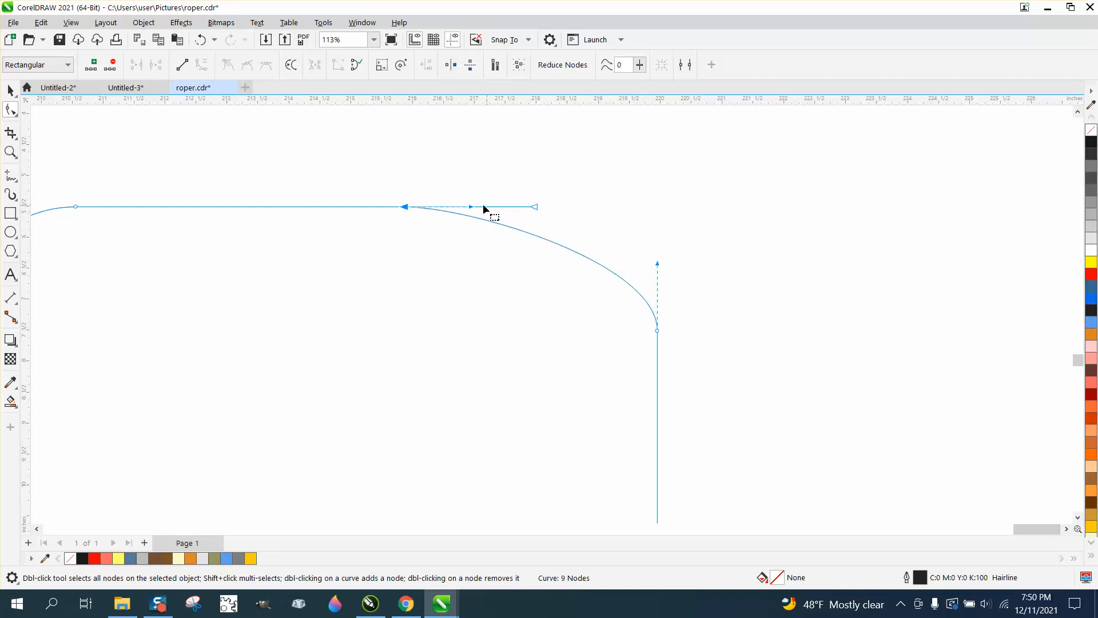
drag(473, 208, 668, 192)
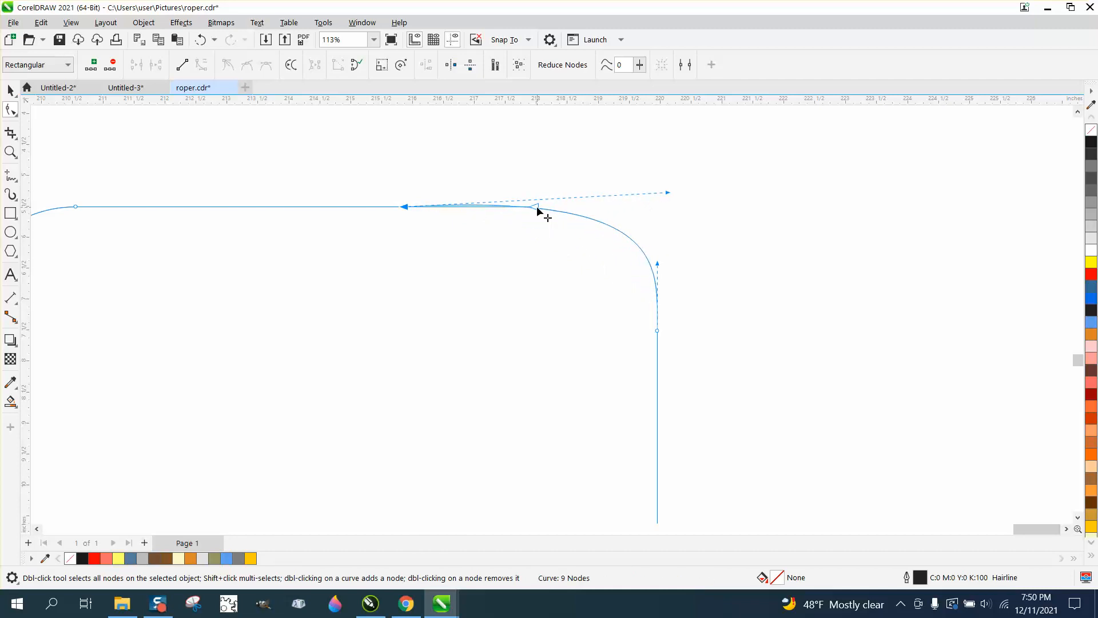
mouse_move(537, 210)
mouse_down()
mouse_move(642, 210)
mouse_move(633, 231)
mouse_move(530, 208)
mouse_up()
drag(406, 209, 350, 207)
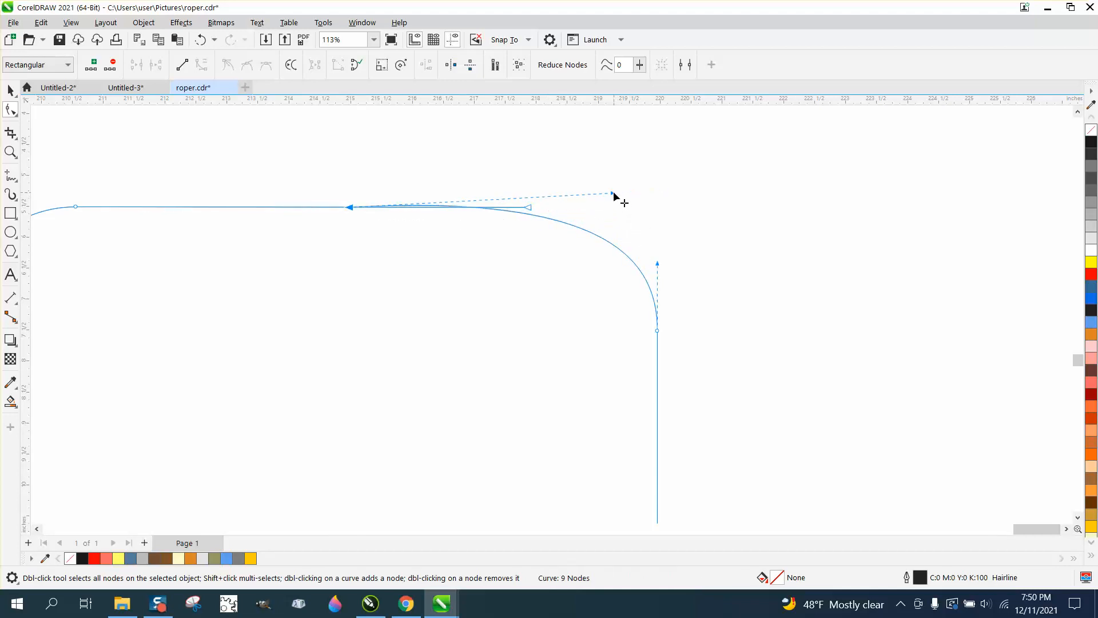
drag(613, 195, 698, 191)
scroll(631, 195, down, 3)
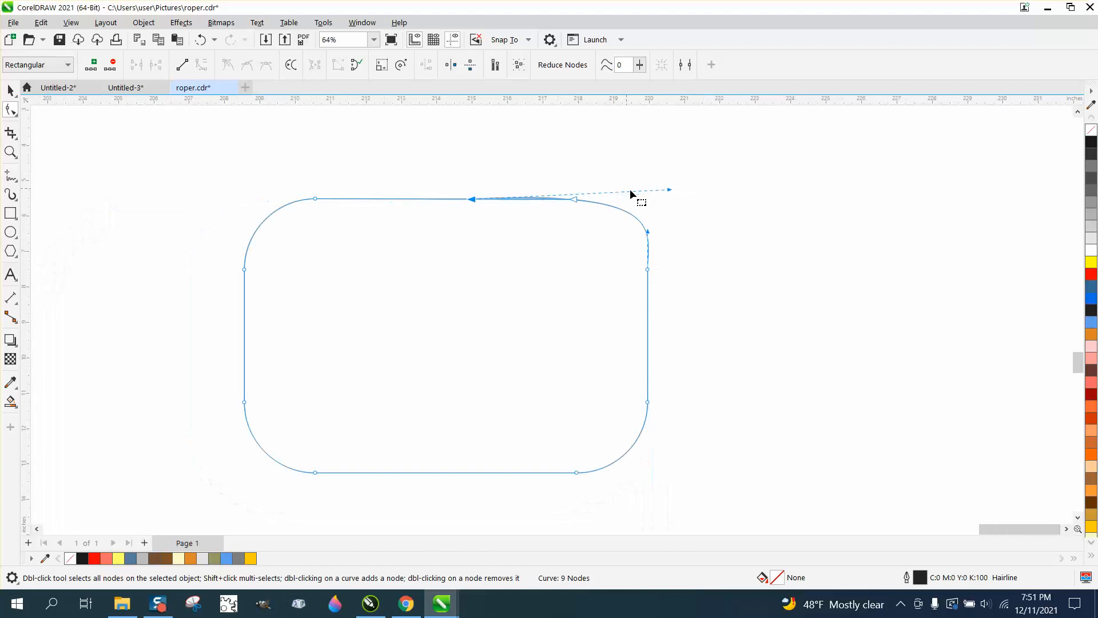
drag(650, 235, 648, 223)
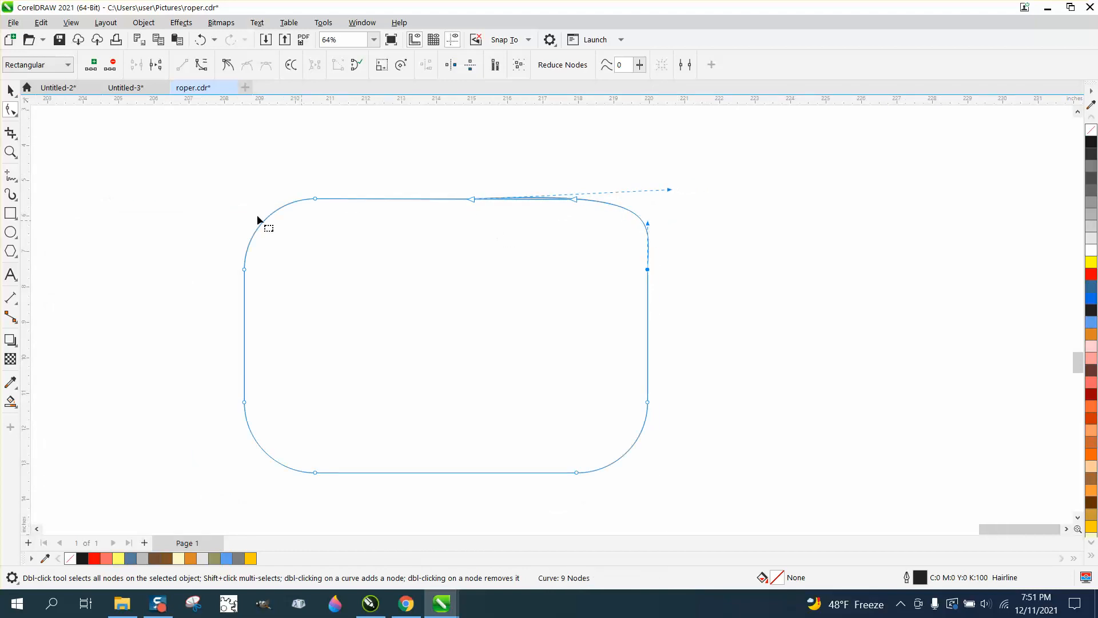
Step: Apply the custom rope brush to the overlapping curve with a stroke width of 1.01 inches, then deselect it
click(11, 90)
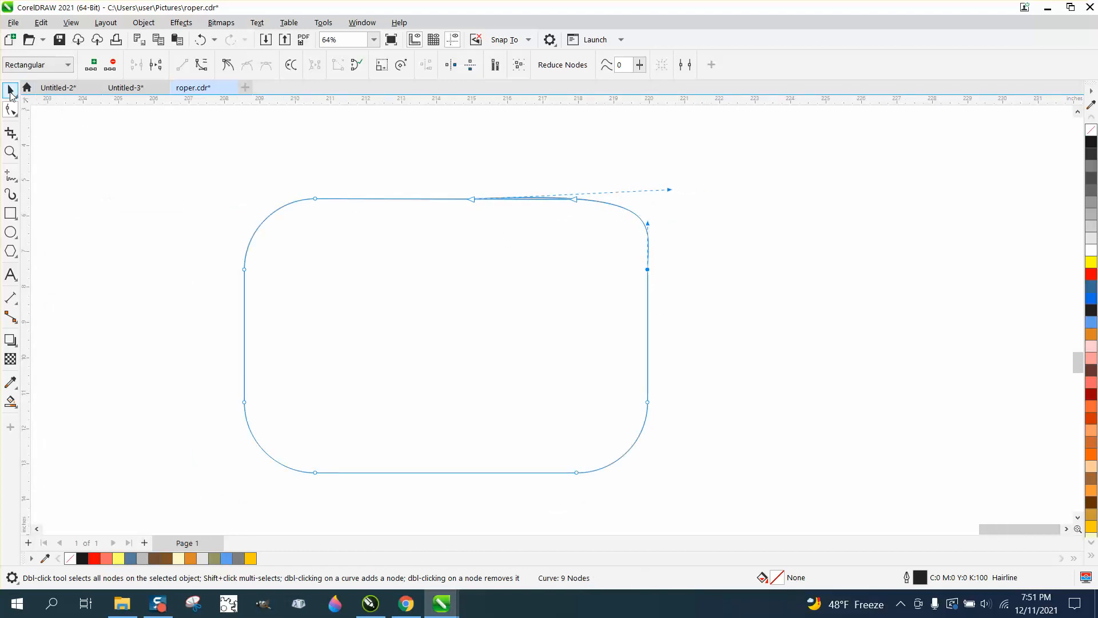
click(10, 195)
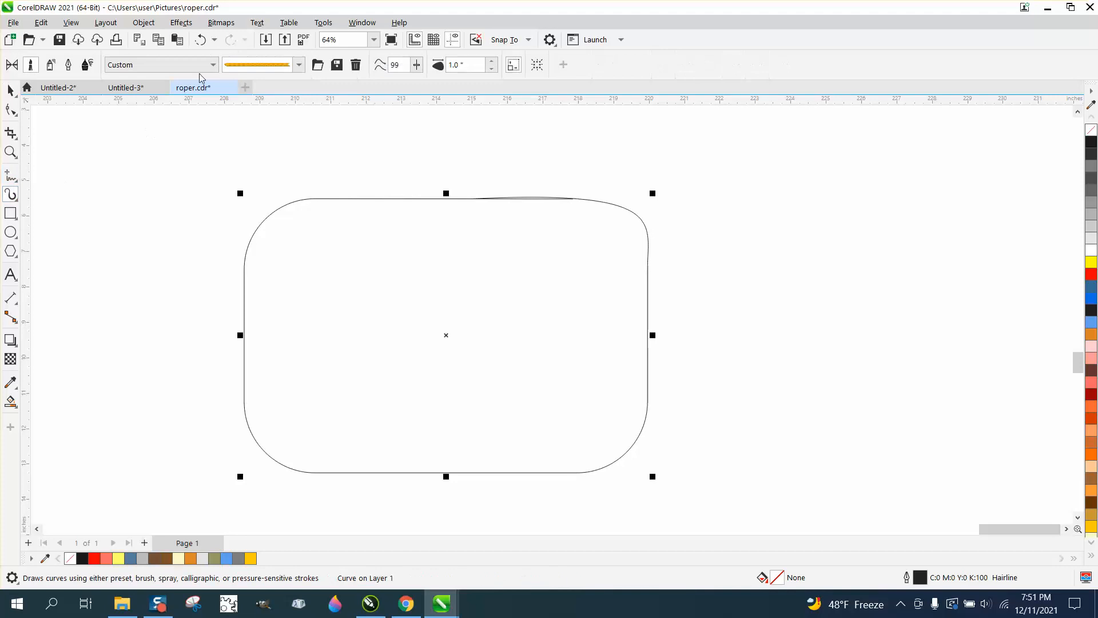
click(378, 198)
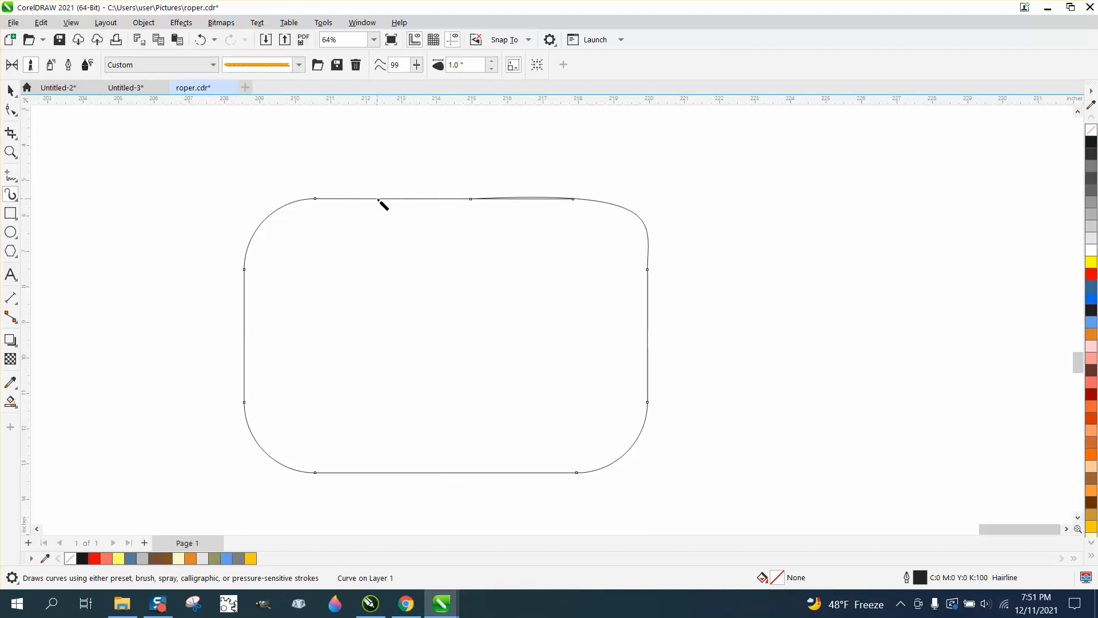
click(491, 61)
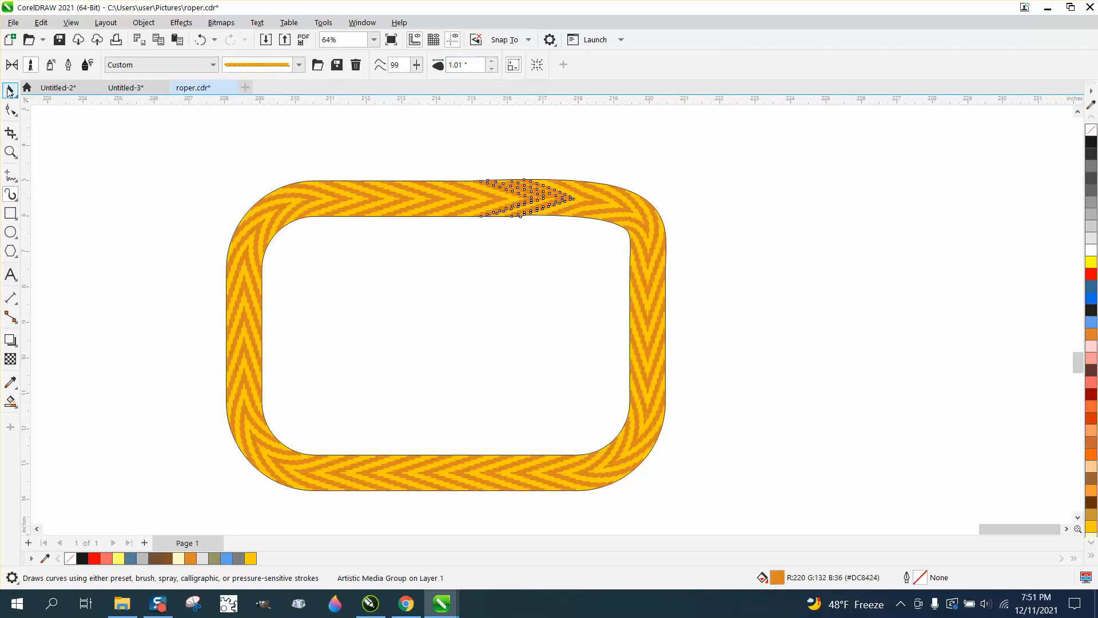
click(10, 90)
click(146, 148)
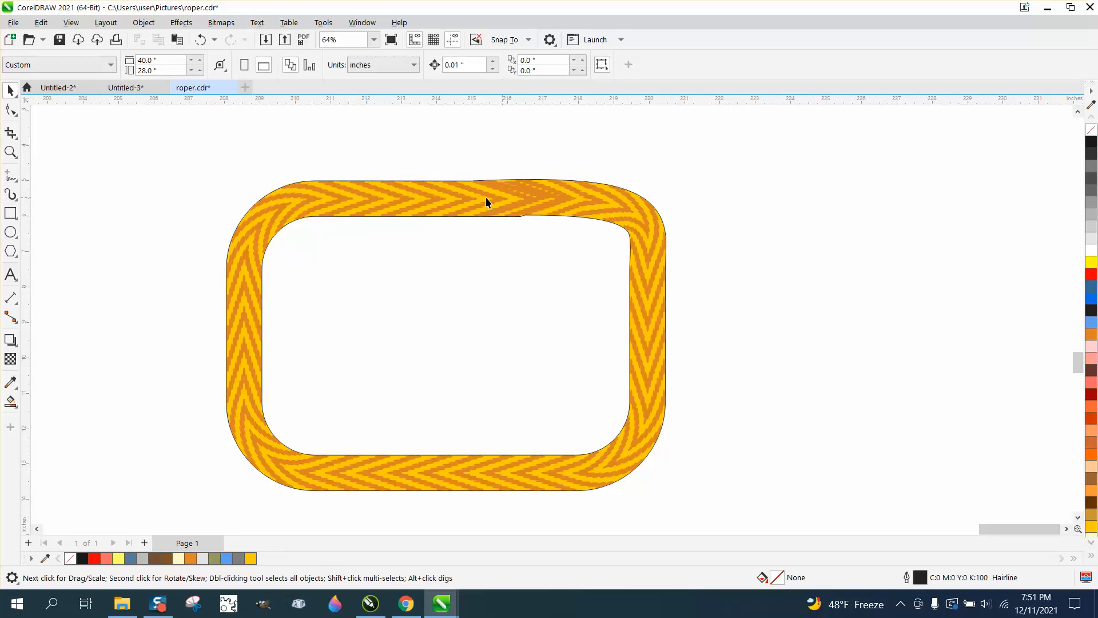
Step: Examine the overlap seam along the rope border's top edge up close and in the whole border
click(10, 151)
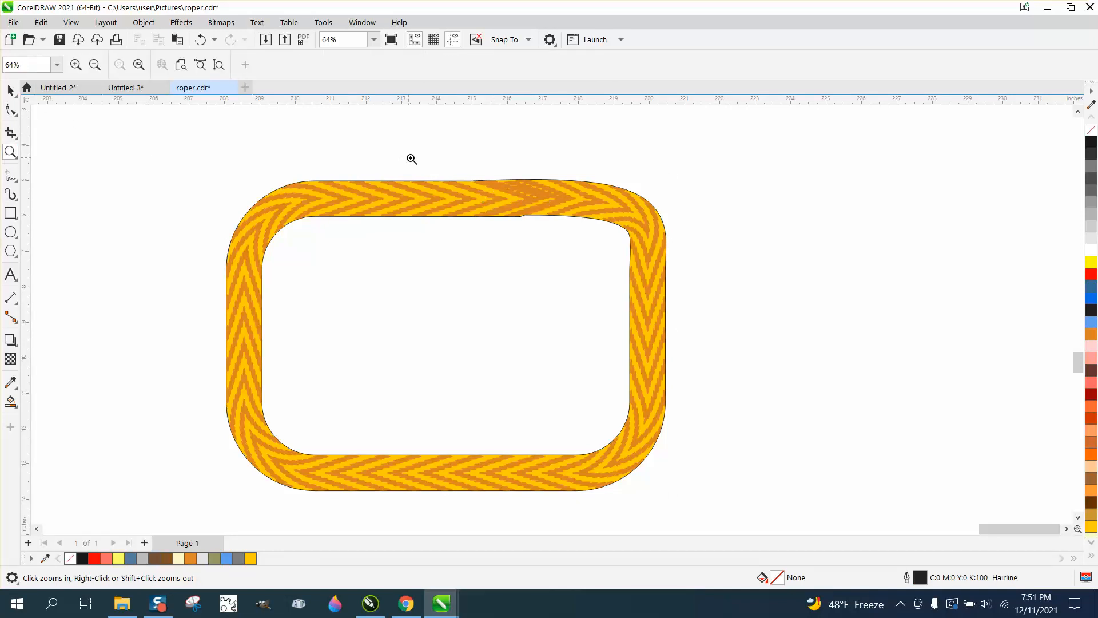
click(658, 281)
scroll(564, 270, down, 5)
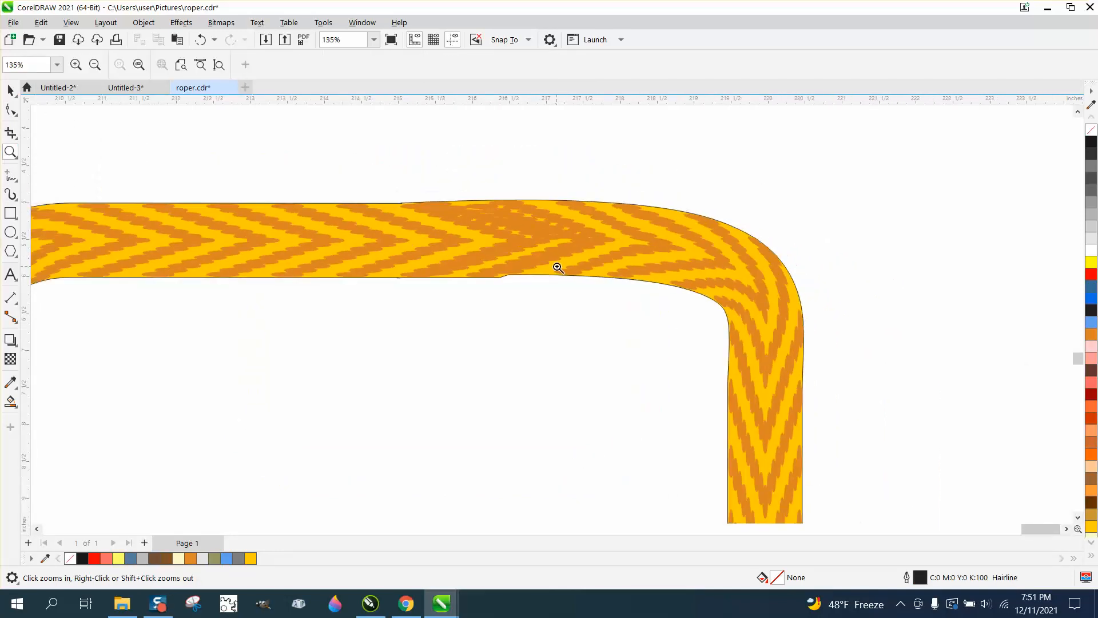
scroll(16, 113, up, 1)
click(17, 112)
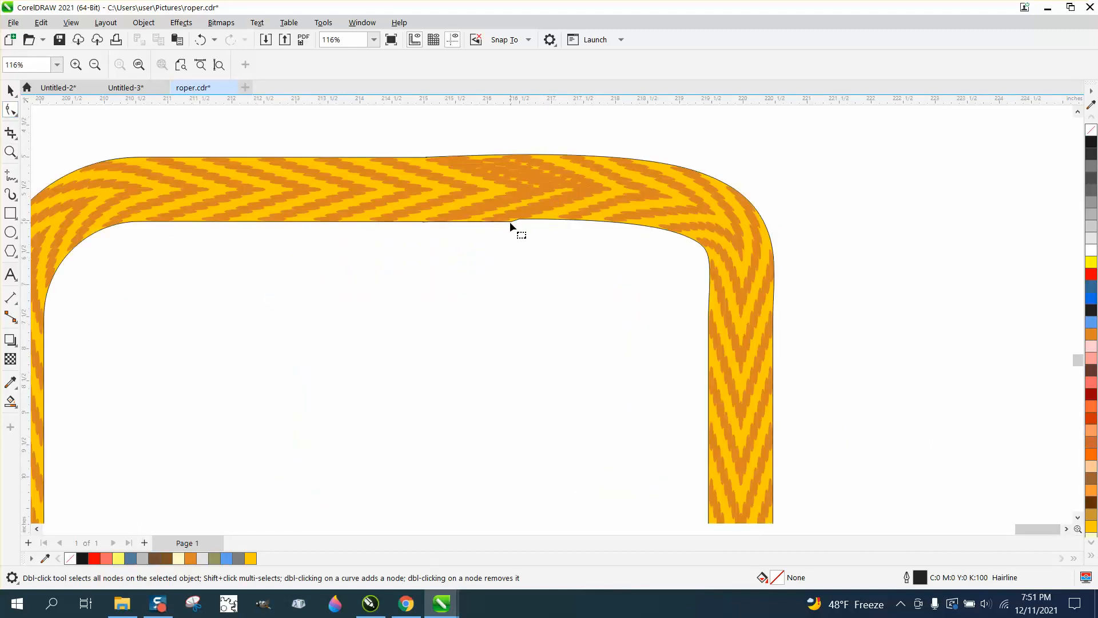
scroll(510, 218, down, 5)
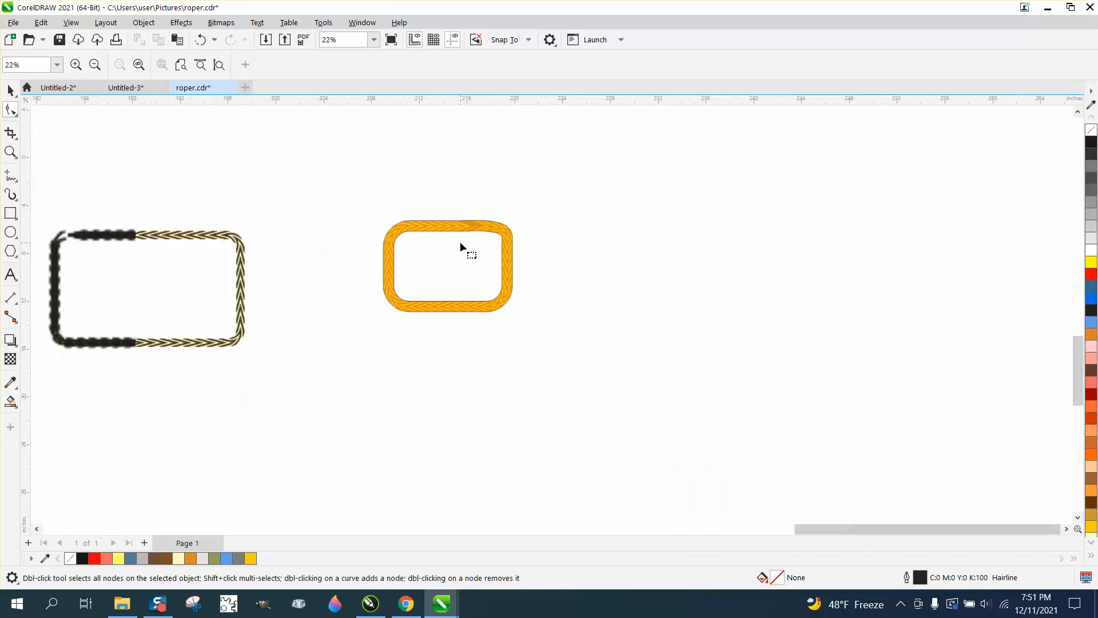
Step: Draw a freehand looping rope stroke about 16 by 20 inches beside the rounded rope rectangle with the custom brush, and inspect its ends
scroll(460, 247, down, 1)
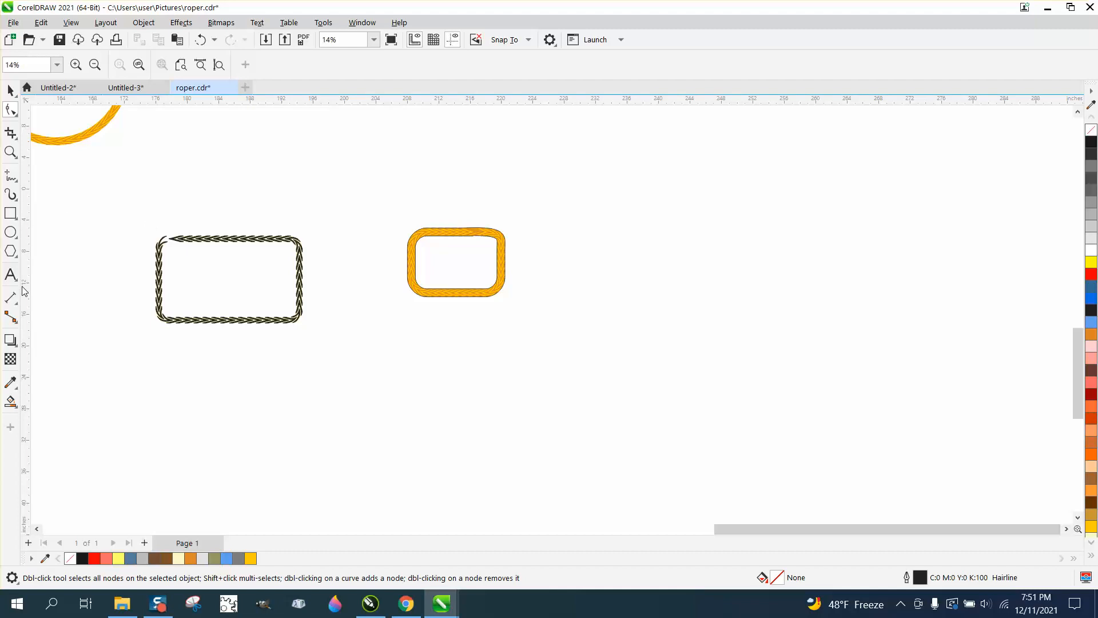
click(11, 195)
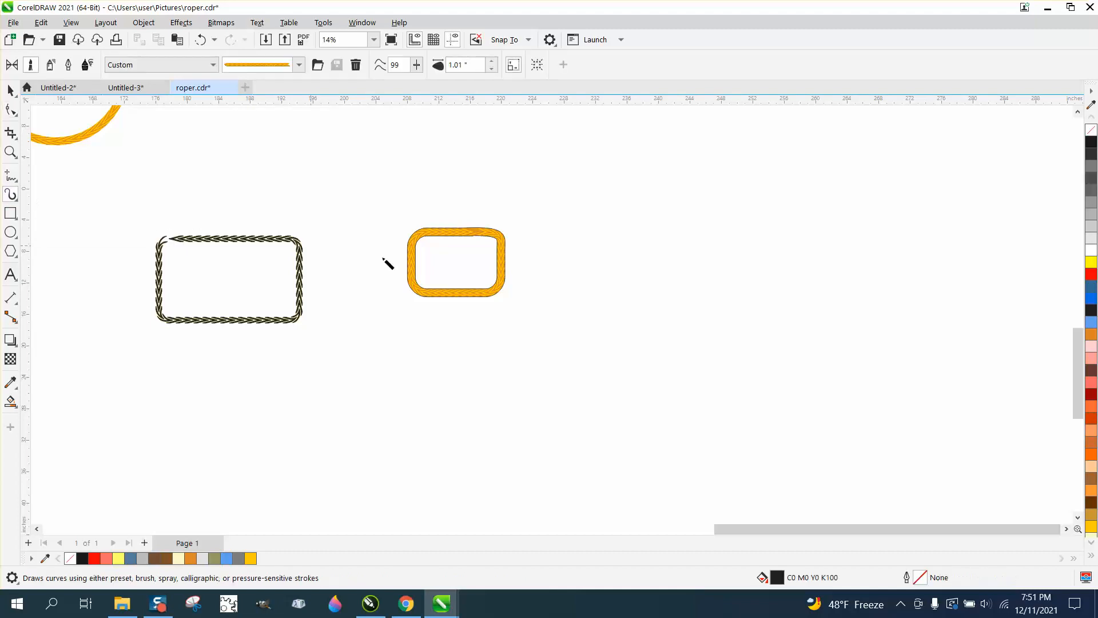
mouse_move(664, 244)
mouse_down()
mouse_move(653, 315)
mouse_move(612, 329)
mouse_move(638, 289)
mouse_move(723, 279)
mouse_move(713, 212)
mouse_move(648, 187)
mouse_move(667, 235)
mouse_move(727, 256)
mouse_up()
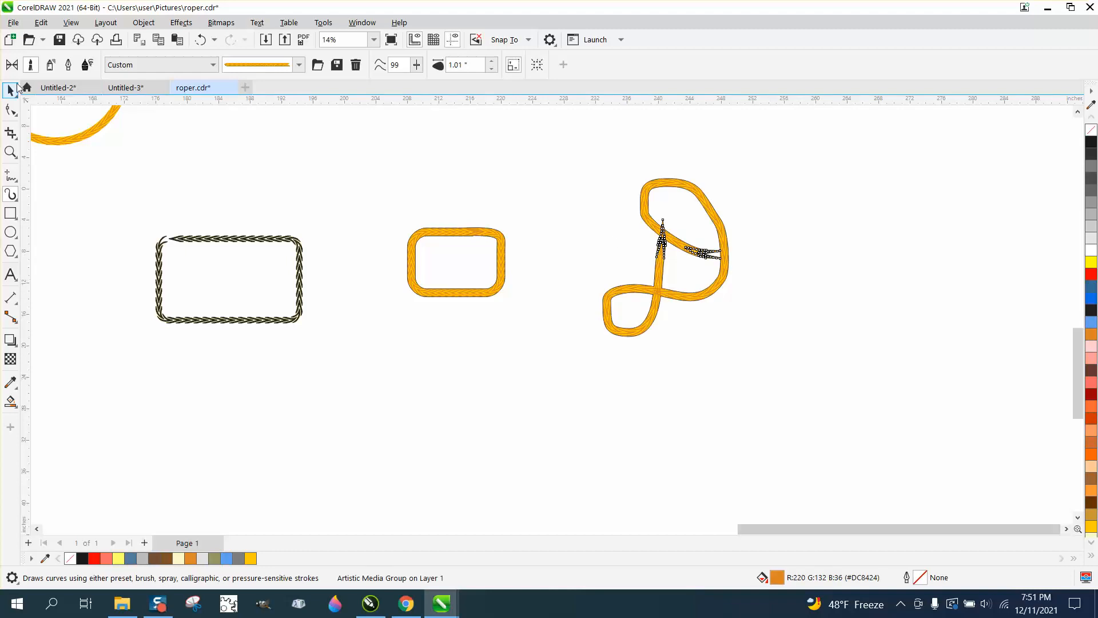
click(16, 87)
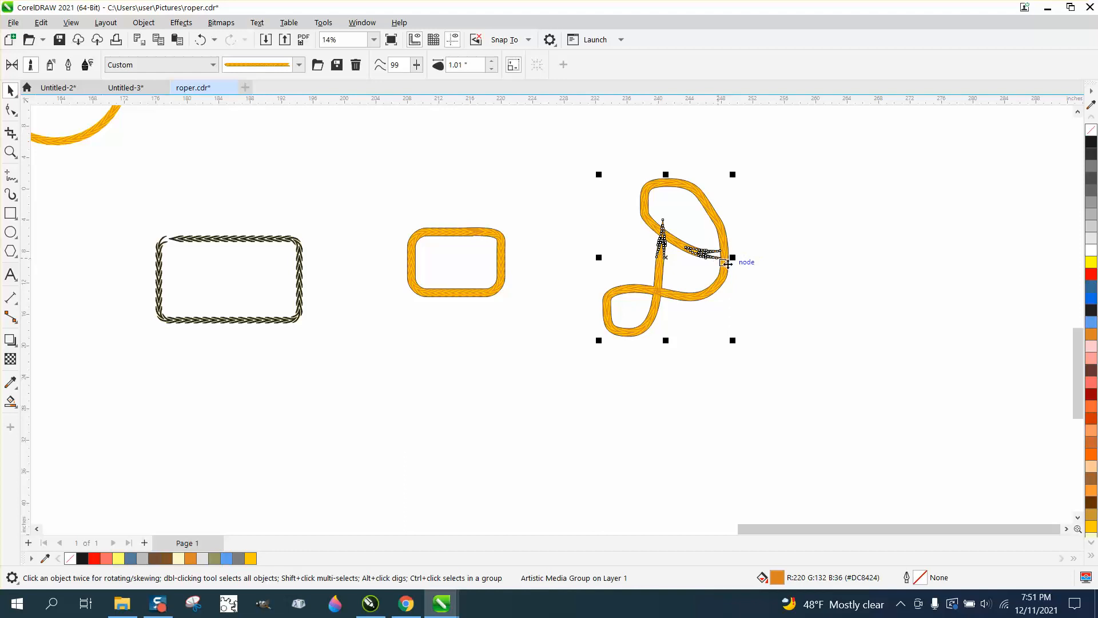
click(11, 153)
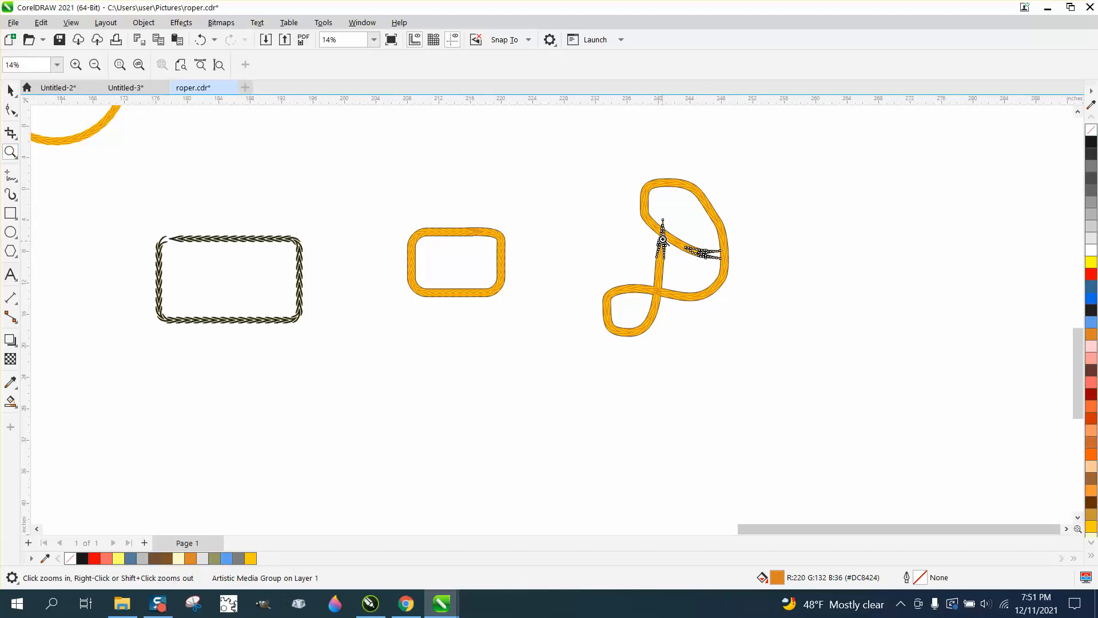
drag(704, 236, 743, 274)
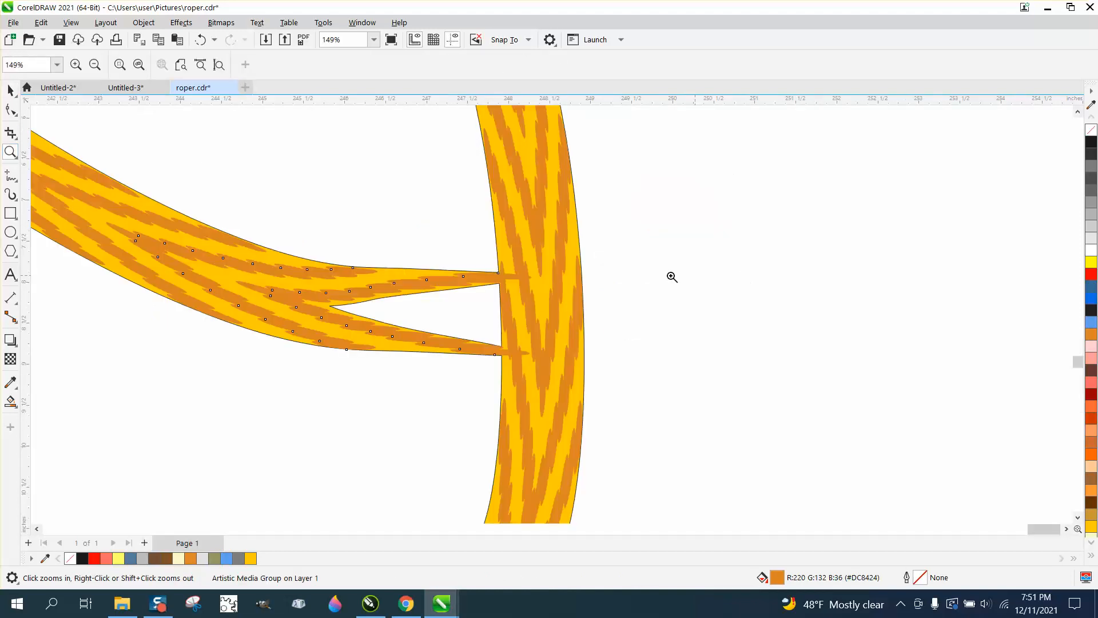
right_click(488, 291)
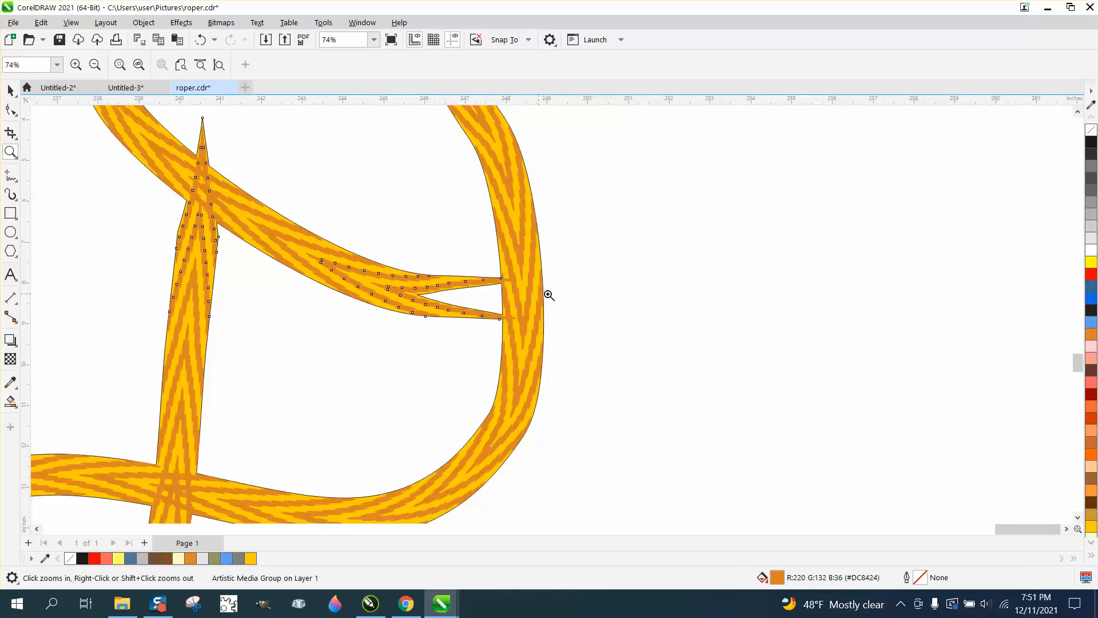
scroll(549, 295, down, 5)
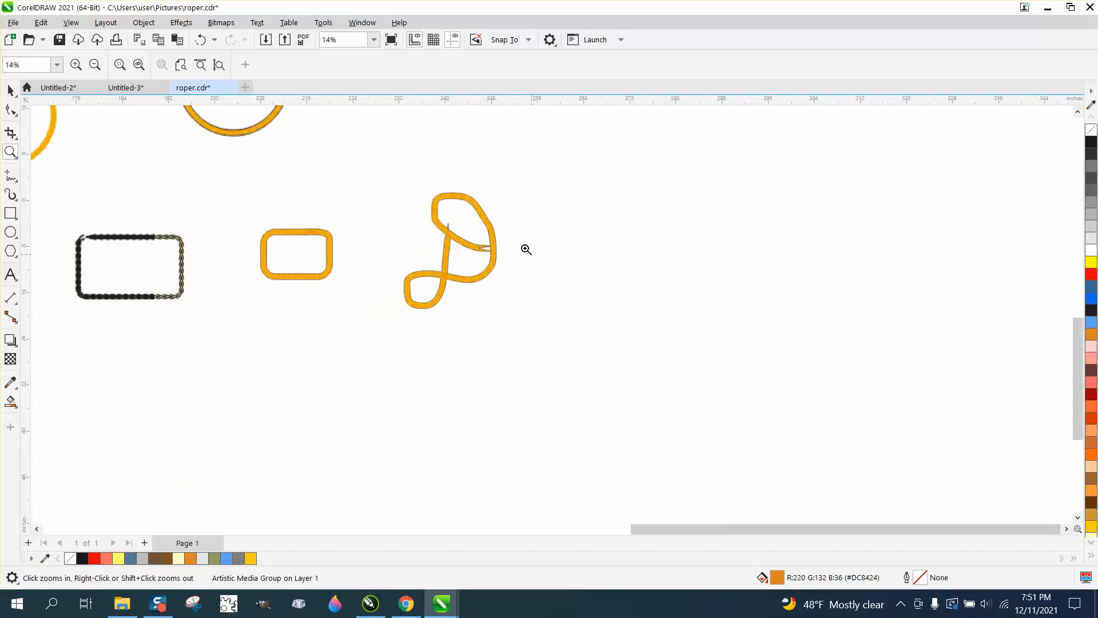
Step: Draw a large rounded freehand rope loop about 30 inches across beside the looping stroke, crossing its two ends at the top
click(10, 231)
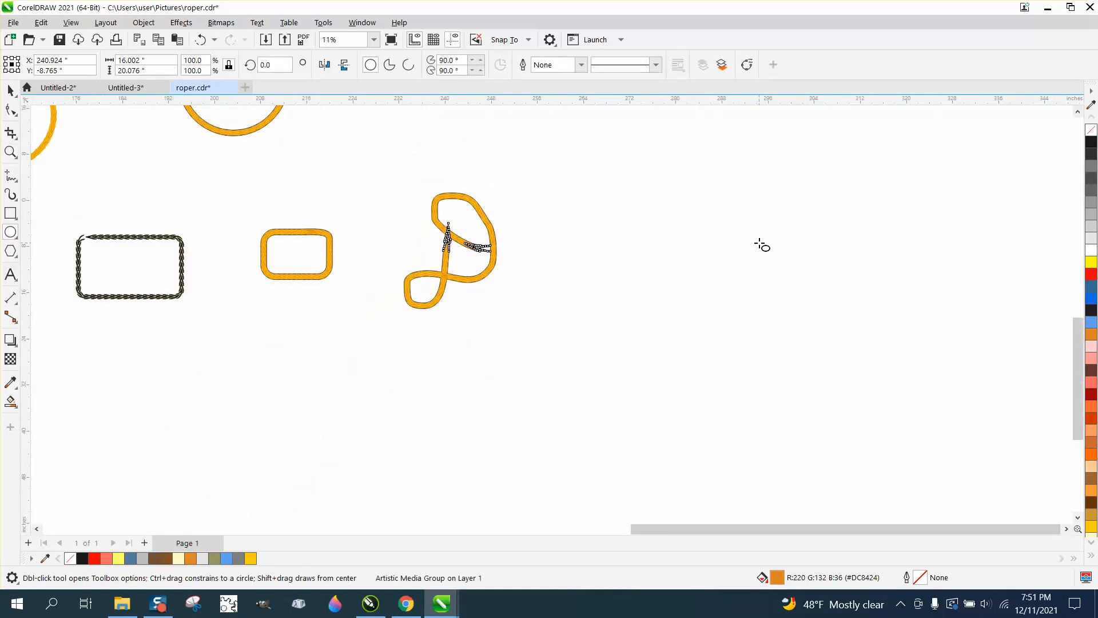
click(17, 238)
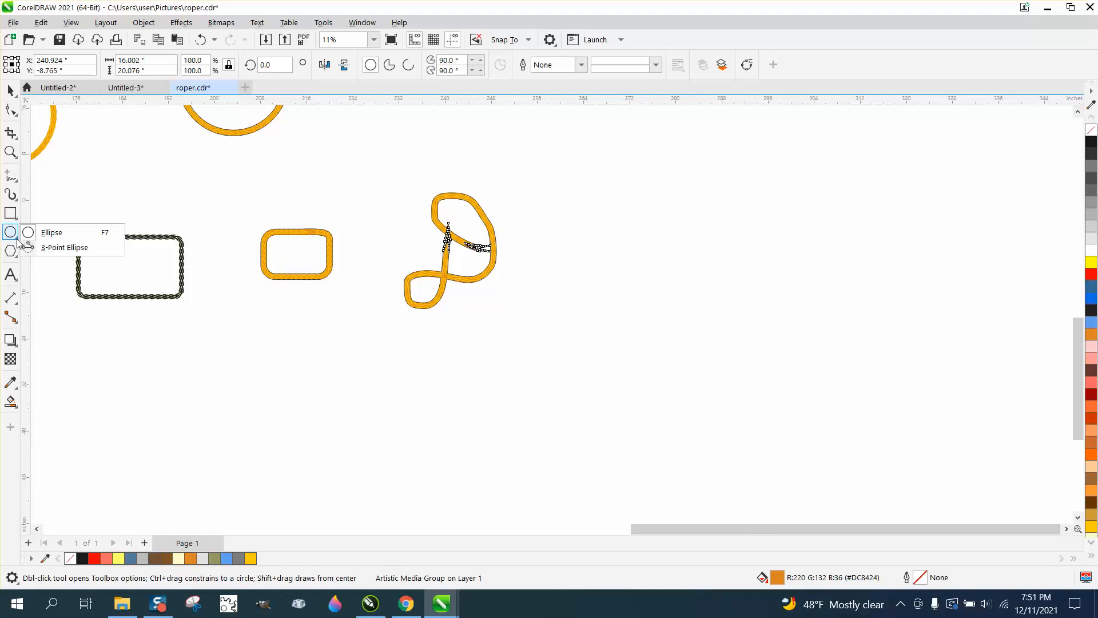
click(18, 179)
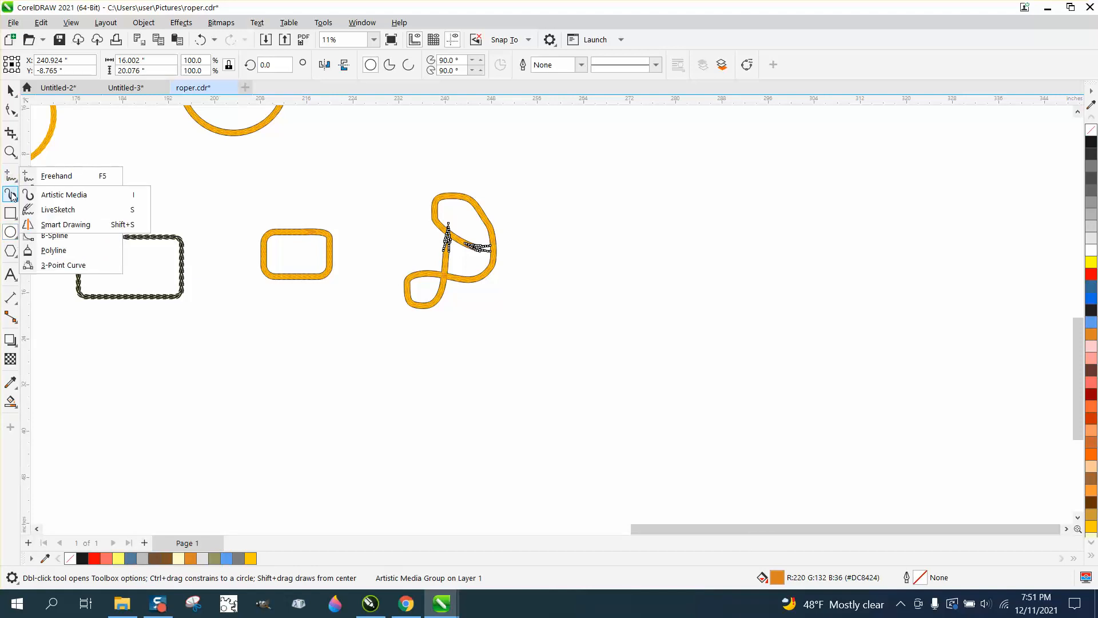
click(10, 194)
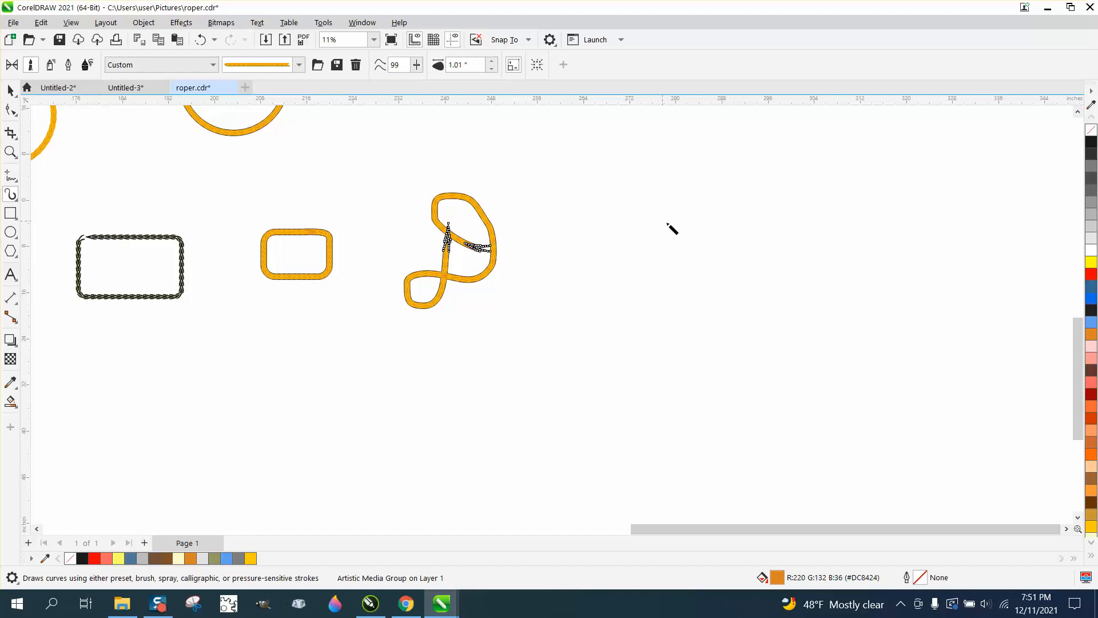
mouse_move(709, 228)
mouse_down()
mouse_move(637, 238)
mouse_move(618, 275)
mouse_move(629, 333)
mouse_move(710, 391)
mouse_move(760, 393)
mouse_move(785, 350)
mouse_move(784, 277)
mouse_move(751, 233)
mouse_move(679, 212)
mouse_up()
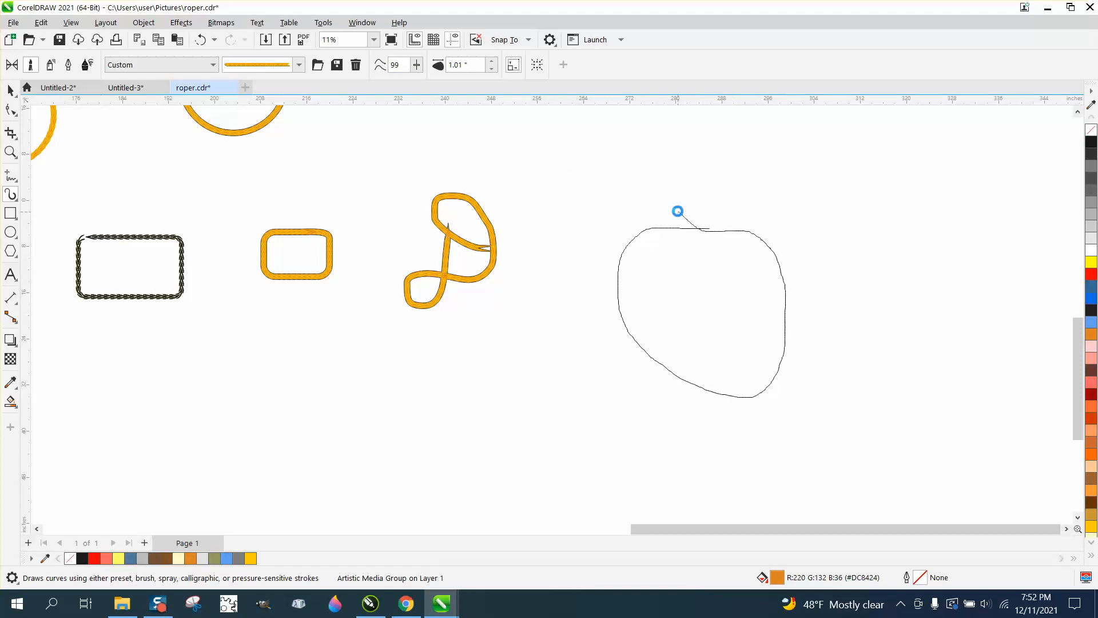
click(9, 155)
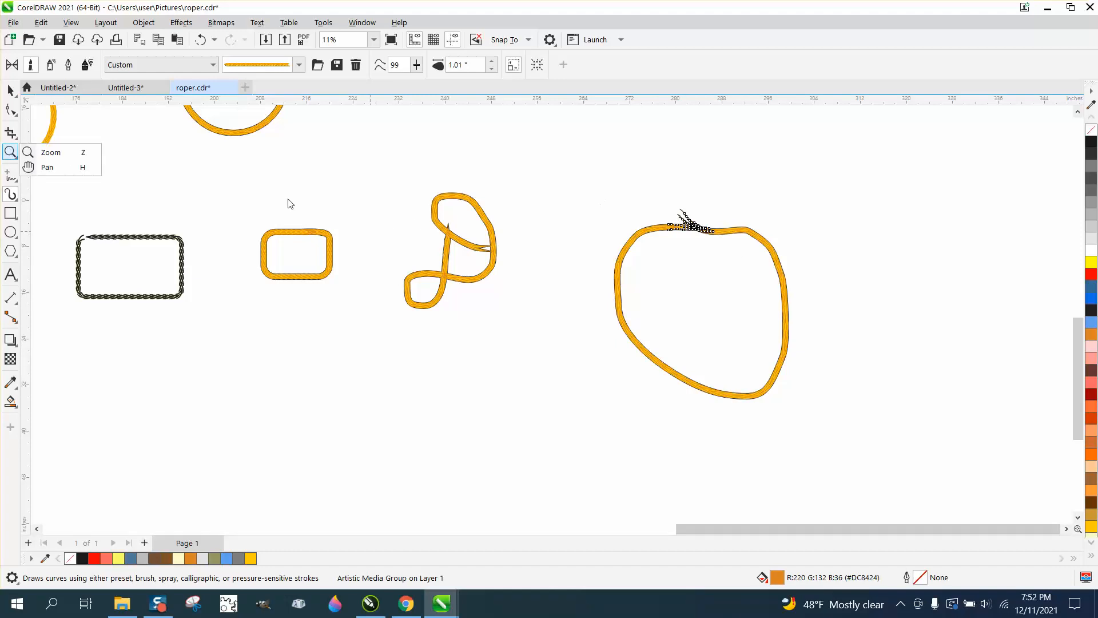